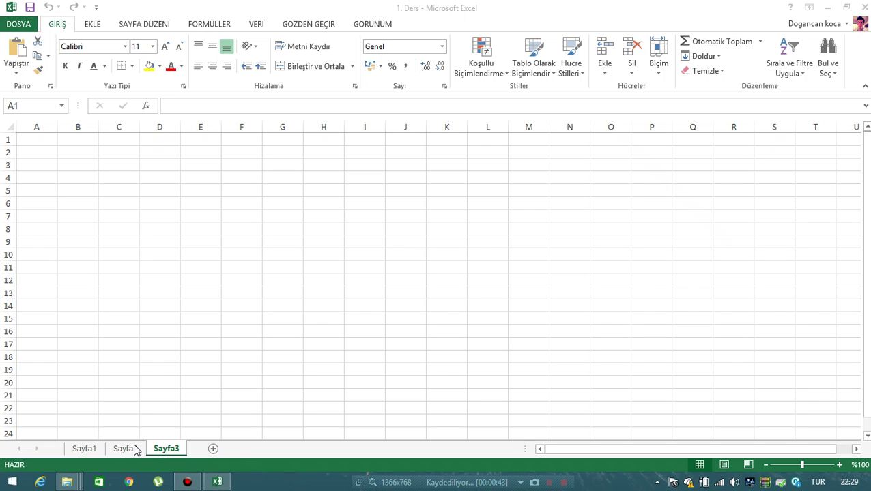
# Review Sayfa2's example: the analytic and numeric equation images and the constants block down to v
pyautogui.click(133, 448)
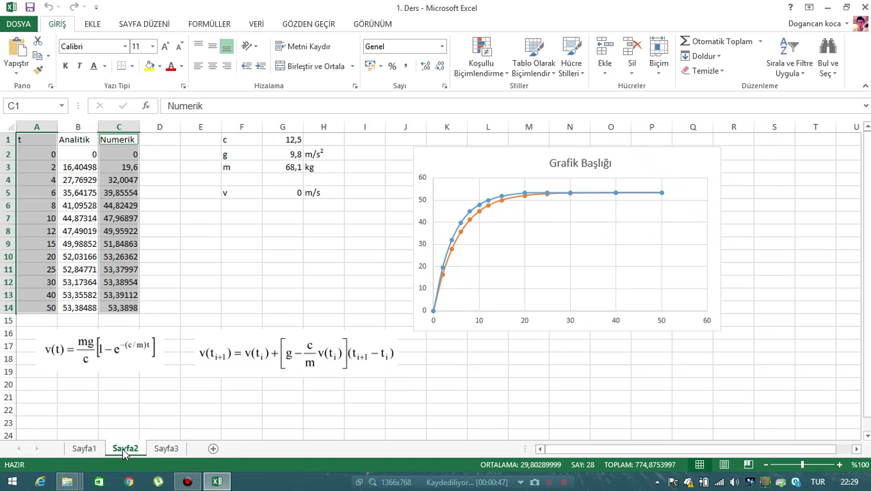
pyautogui.click(134, 409)
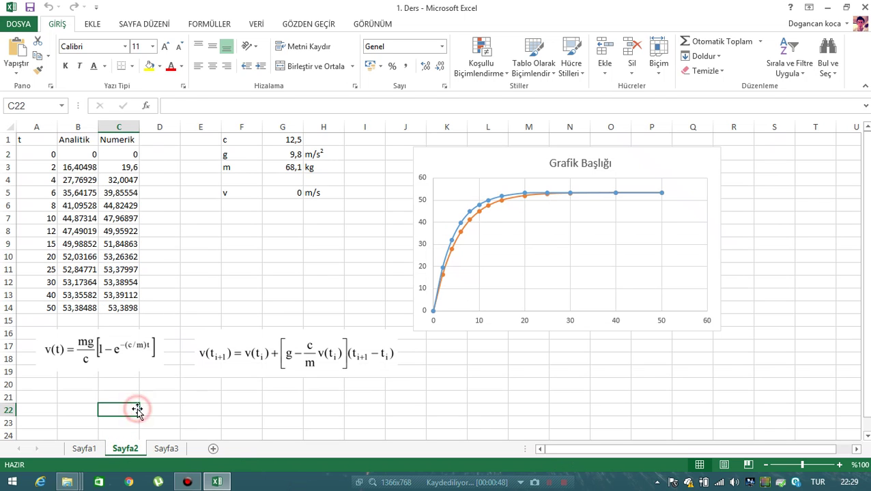
pyautogui.click(117, 350)
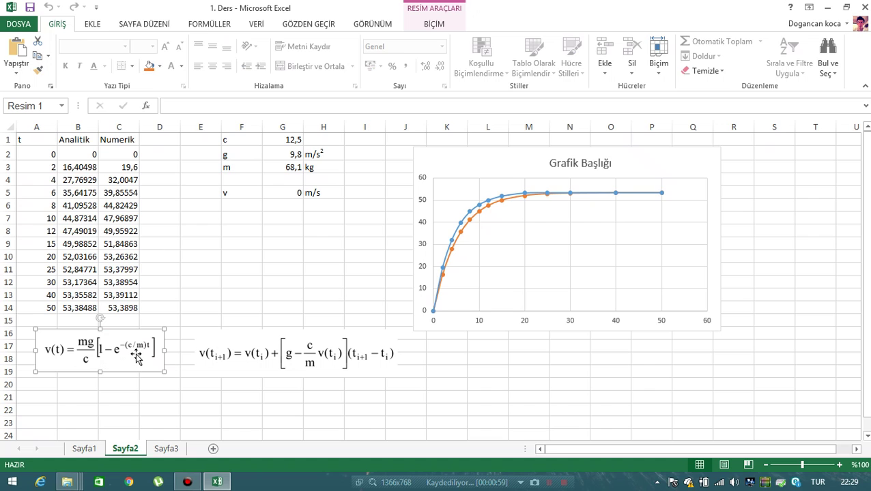
pyautogui.click(216, 357)
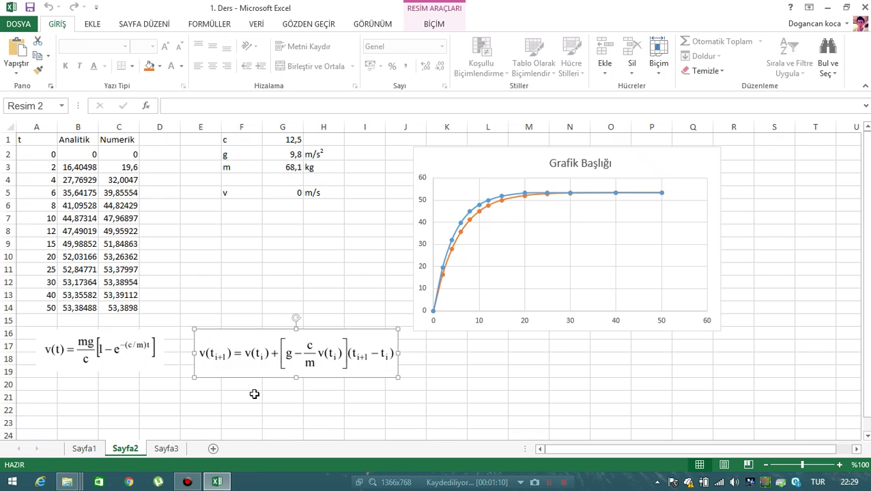
pyautogui.click(243, 139)
pyautogui.moveTo(282, 154); pyautogui.dragTo(333, 193)
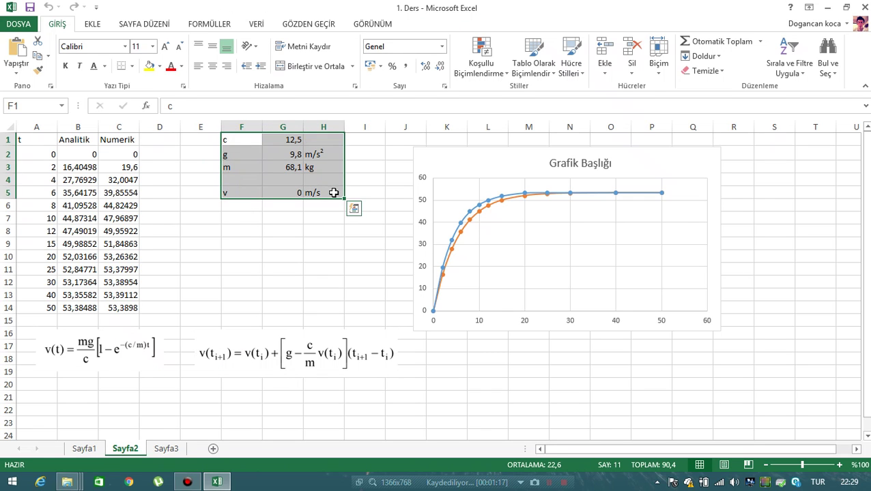
# Copy the constants c, g and m from Sayfa2 into F1 of Sayfa3
pyautogui.click(235, 217)
pyautogui.moveTo(233, 145); pyautogui.dragTo(314, 170)
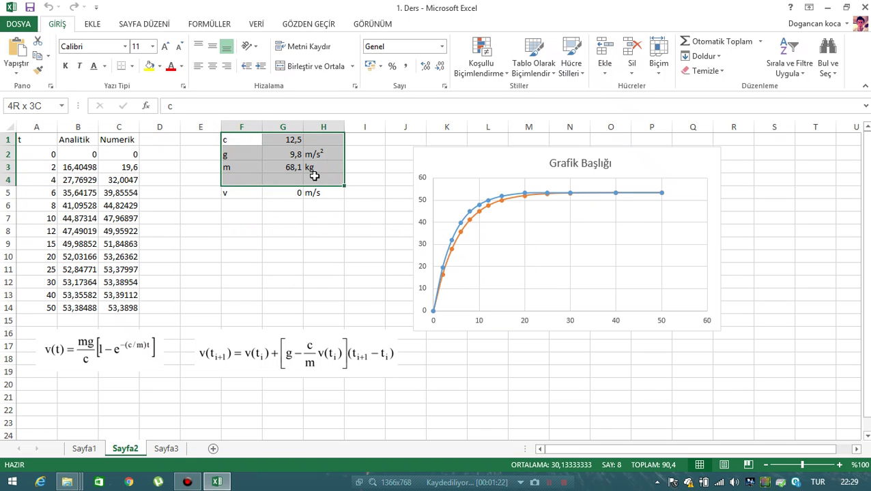
pyautogui.hotkey('ctrl', 'c')
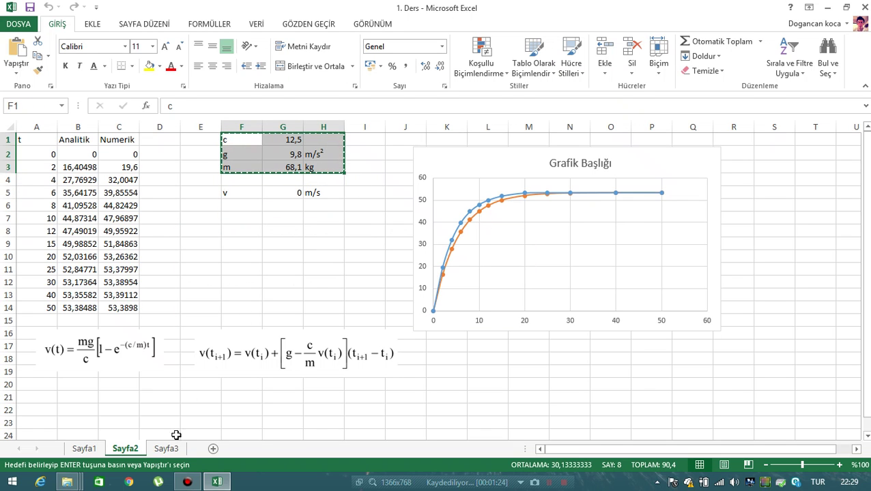
pyautogui.click(166, 448)
pyautogui.click(242, 139)
pyautogui.hotkey('ctrl', 'v')
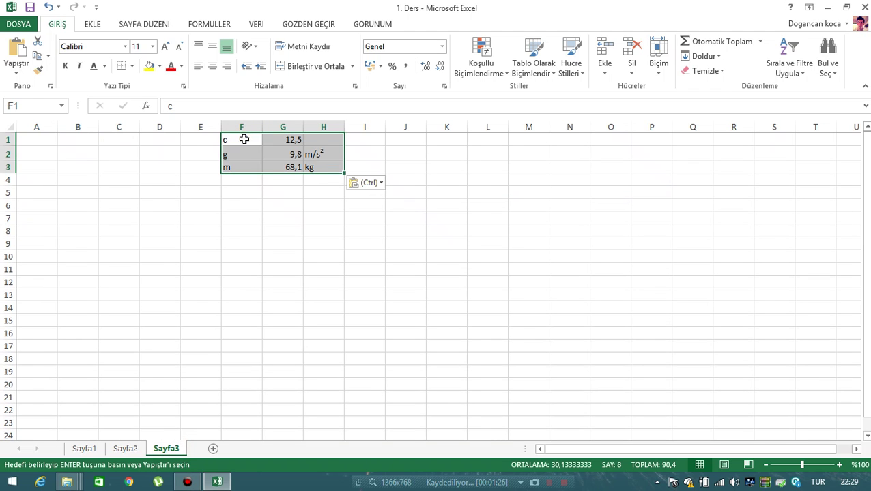
# Copy the t column A1:A14 from Sayfa2 into A1 of Sayfa3
pyautogui.click(125, 449)
pyautogui.click(241, 307)
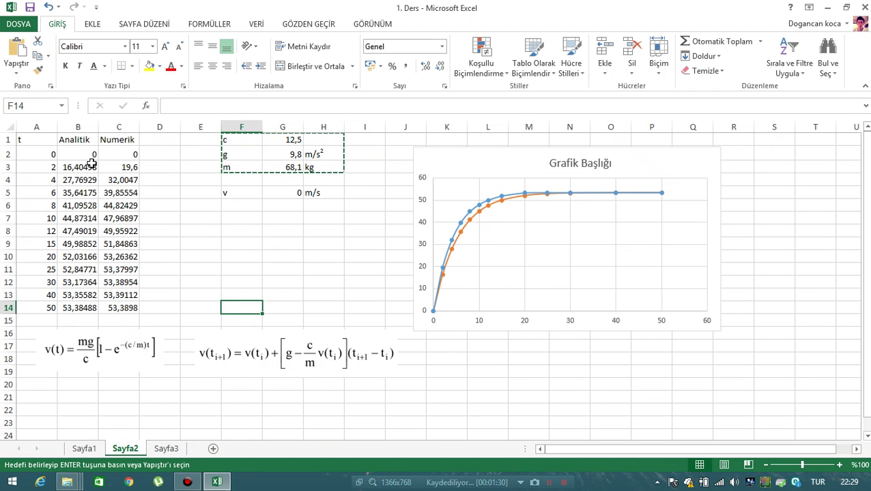
pyautogui.click(34, 139)
pyautogui.moveTo(35, 139); pyautogui.dragTo(50, 309)
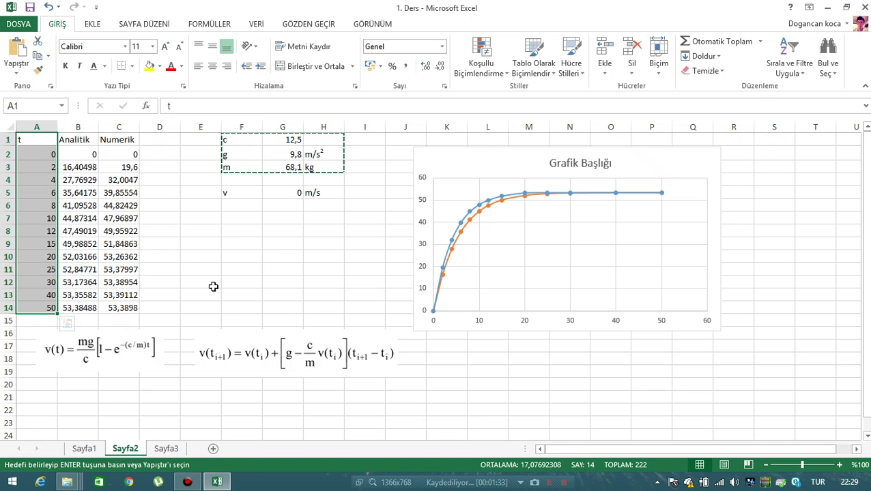
pyautogui.hotkey('ctrl', 'c')
pyautogui.click(168, 449)
pyautogui.click(39, 139)
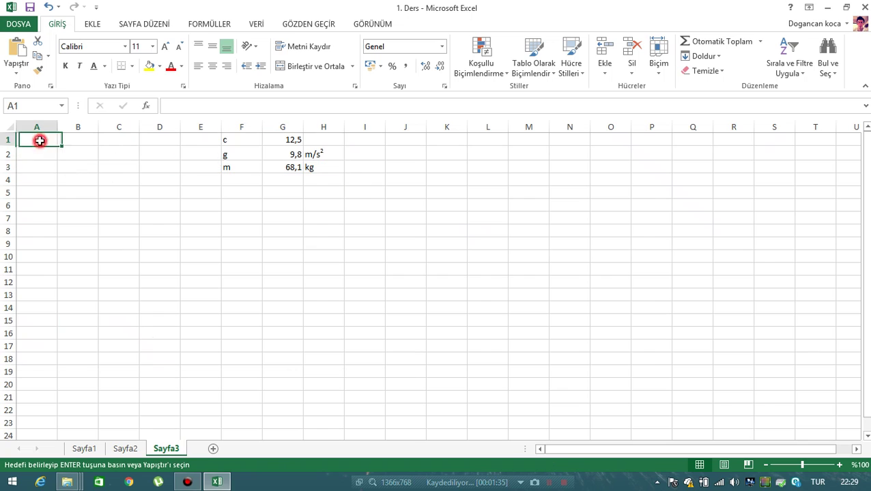
pyautogui.hotkey('ctrl', 'v')
pyautogui.click(134, 269)
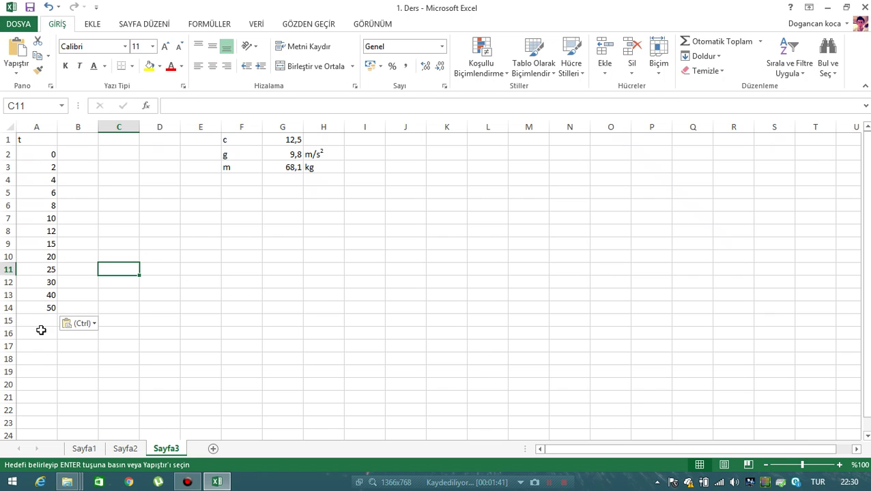
# Enter the header 'Analitik' in B1 of Sayfa3
pyautogui.click(83, 150)
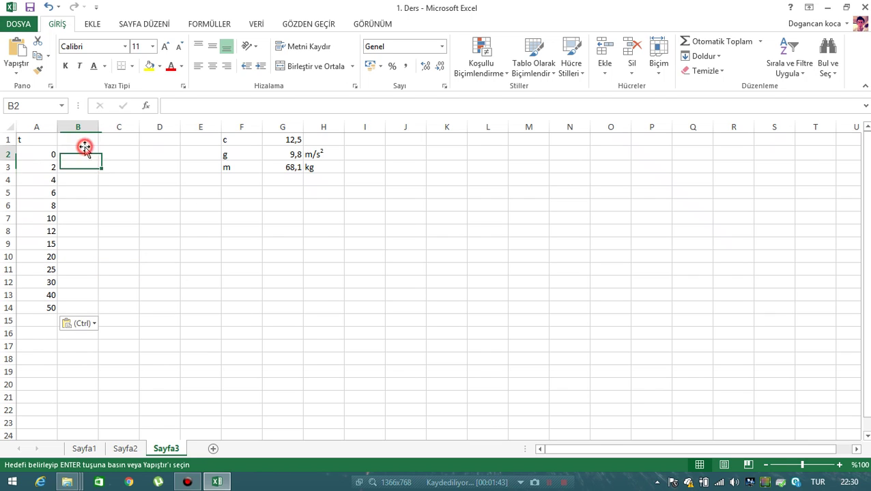
pyautogui.click(79, 140)
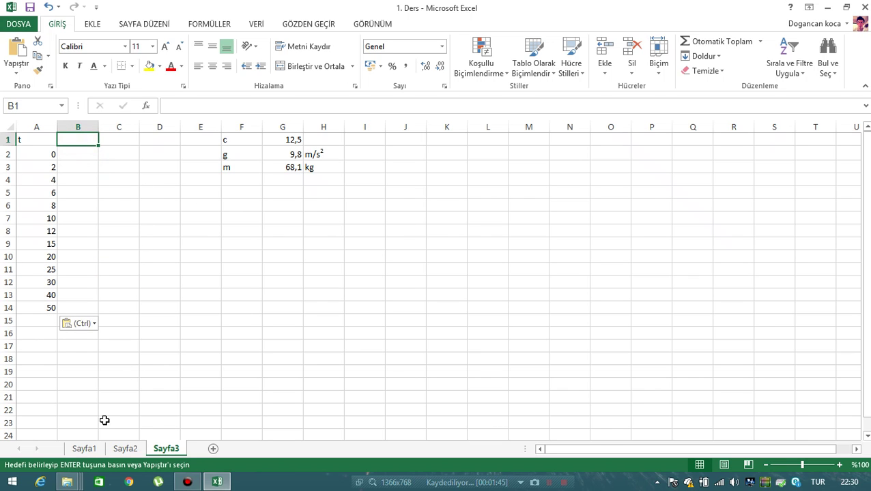
pyautogui.click(125, 449)
pyautogui.click(166, 447)
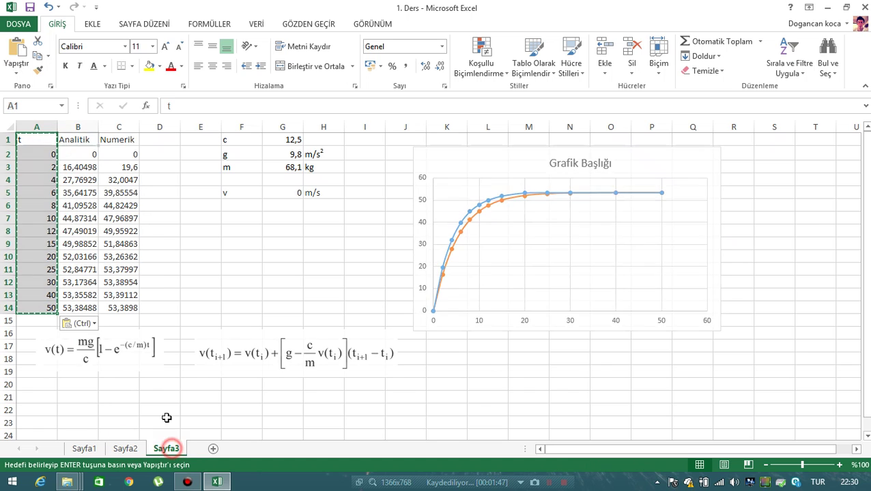
pyautogui.write('A')
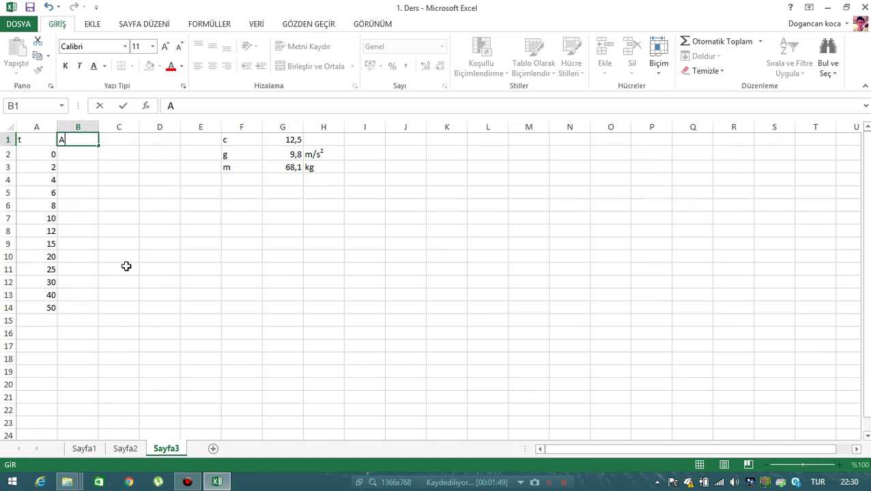
pyautogui.write('_nalitik')
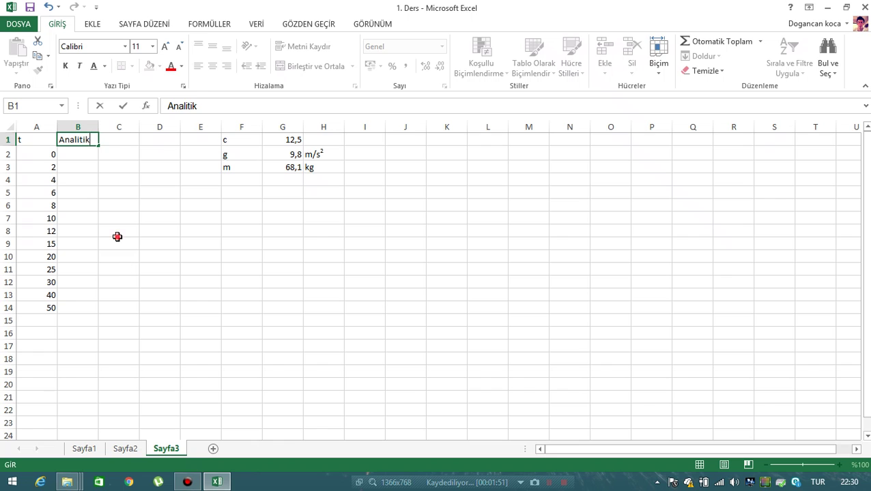
pyautogui.click(117, 235)
# Copy Sayfa2's analytic velocity equation image onto Sayfa3, placed below the t column at rows 19–20
pyautogui.click(133, 307)
pyautogui.click(124, 448)
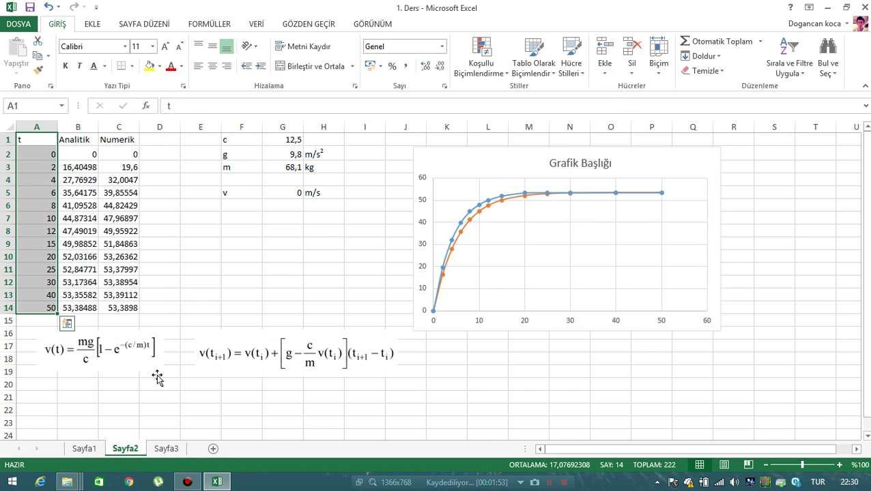
pyautogui.click(113, 356)
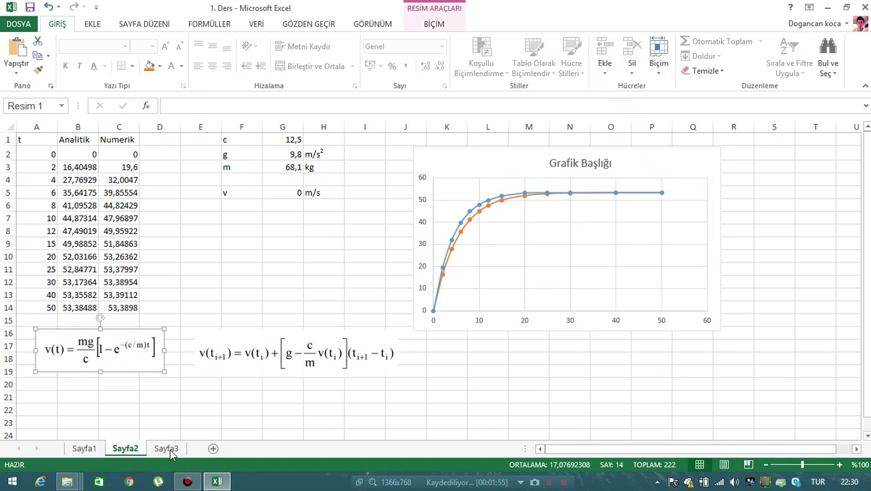
pyautogui.click(166, 448)
pyautogui.click(119, 333)
pyautogui.click(117, 374)
pyautogui.hotkey('ctrl', 'v')
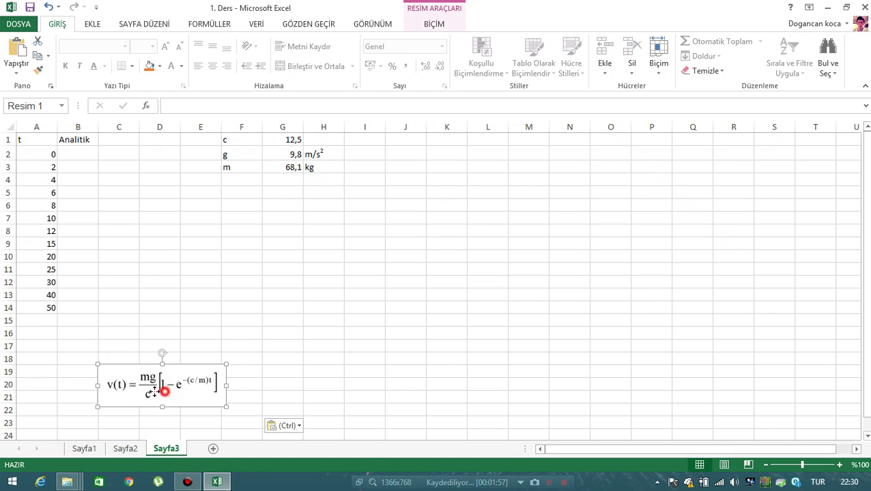
pyautogui.moveTo(162, 391); pyautogui.dragTo(88, 381)
pyautogui.click(346, 246)
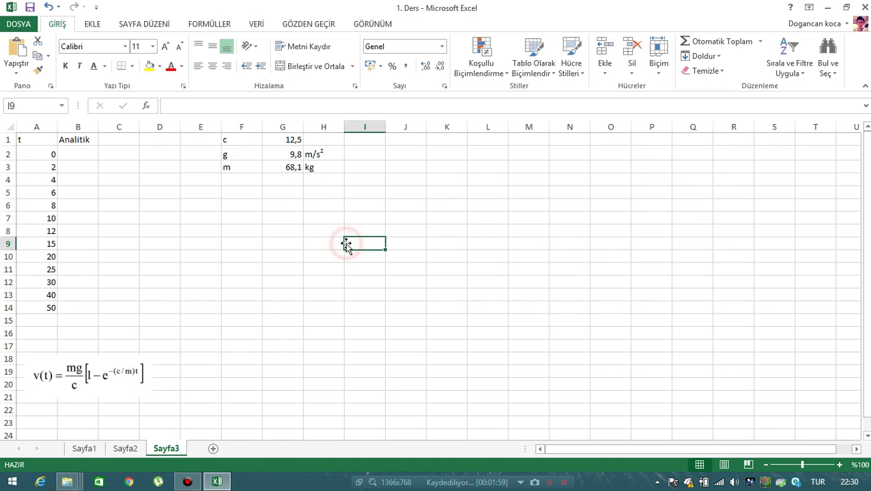
pyautogui.moveTo(240, 140); pyautogui.dragTo(320, 173)
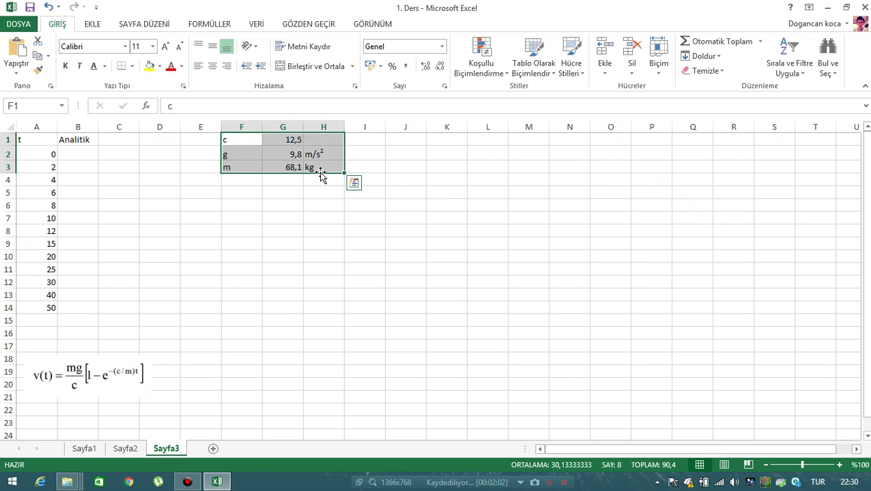
pyautogui.rightClick(308, 157)
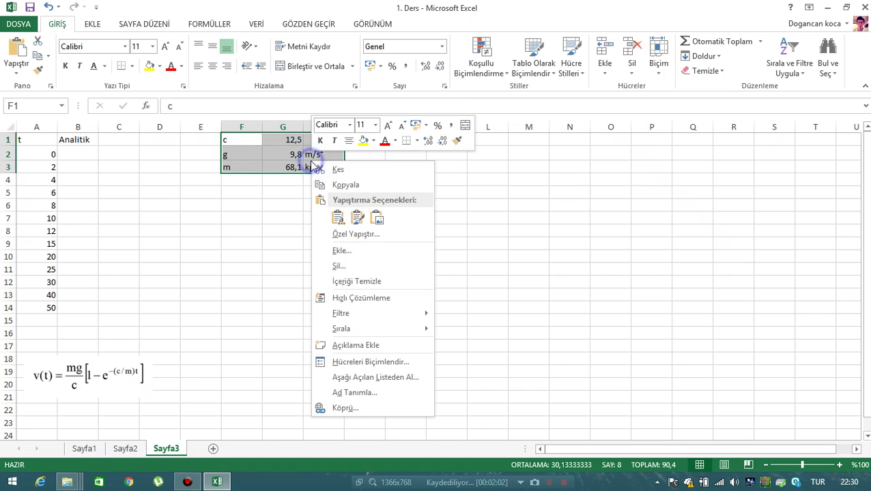
pyautogui.click(362, 185)
pyautogui.rightClick(491, 141)
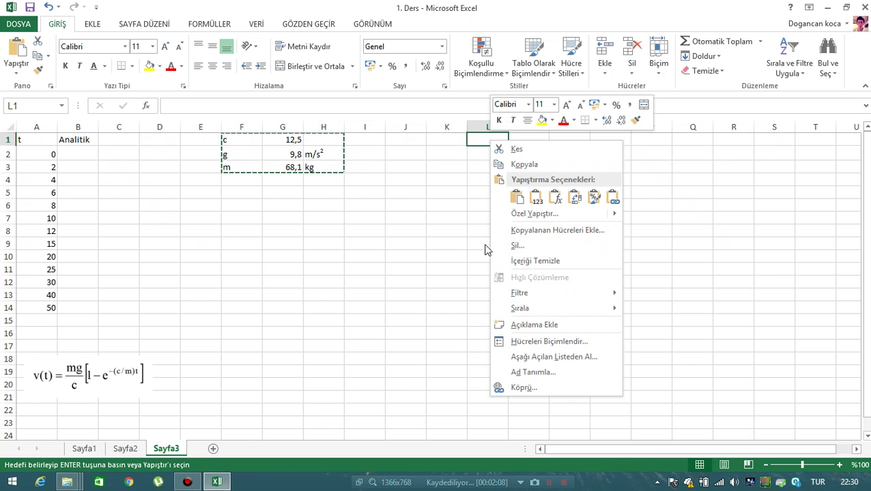
pyautogui.click(516, 197)
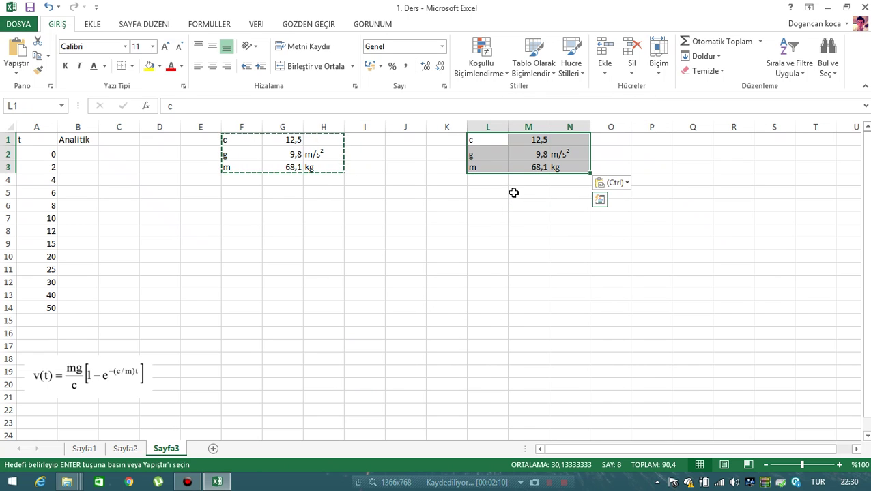
pyautogui.press('Delete')
pyautogui.click(454, 183)
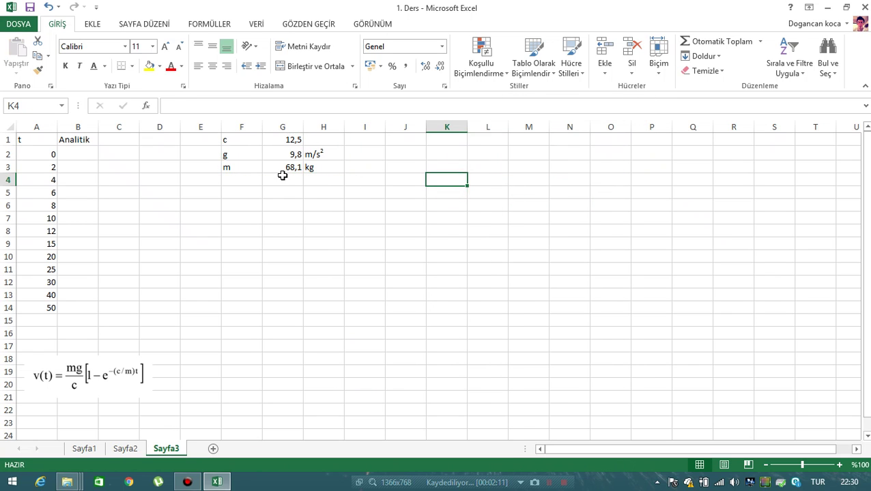
pyautogui.click(246, 141)
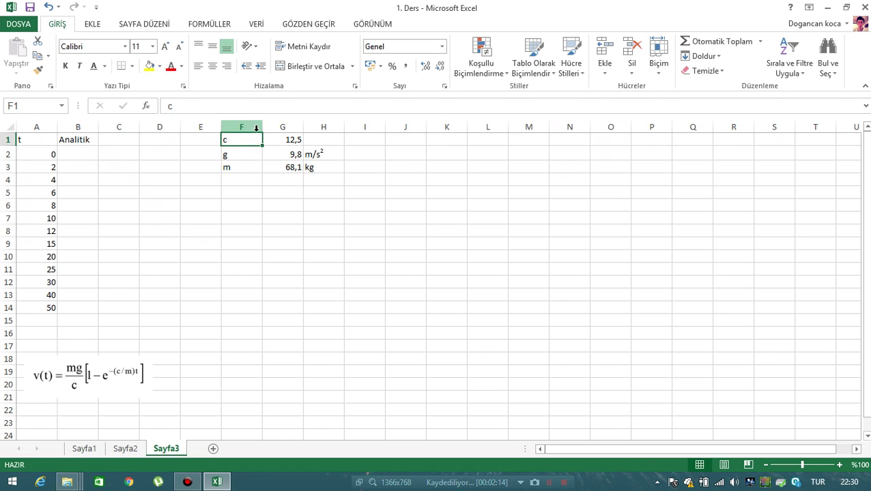
pyautogui.click(104, 144)
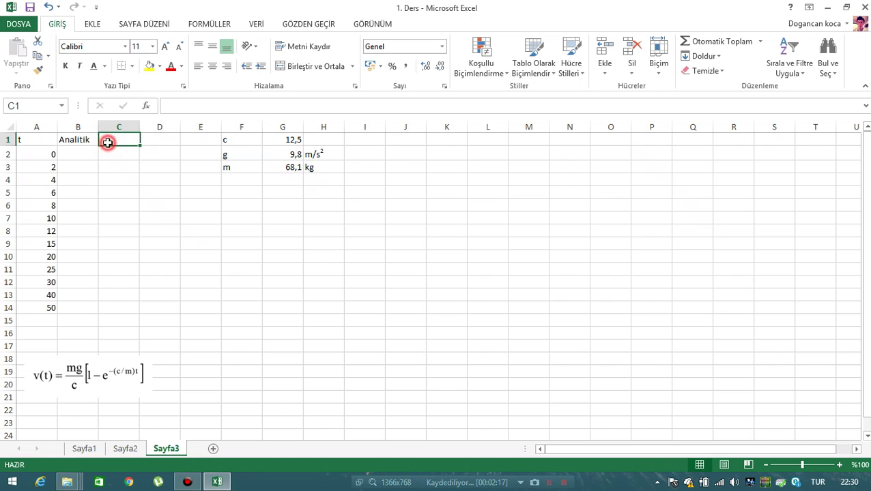
pyautogui.click(239, 141)
# Check the constant c in G1, then begin the first Analitik formula in B2 with '='
pyautogui.click(293, 140)
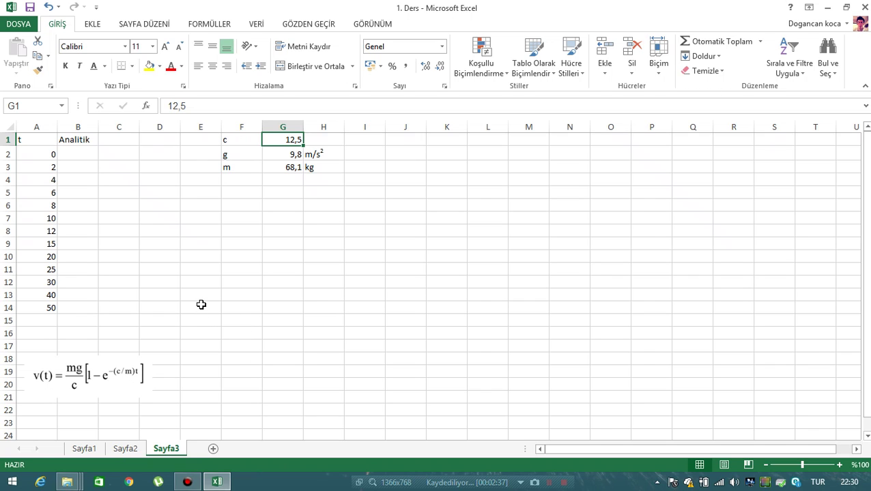
pyautogui.click(87, 155)
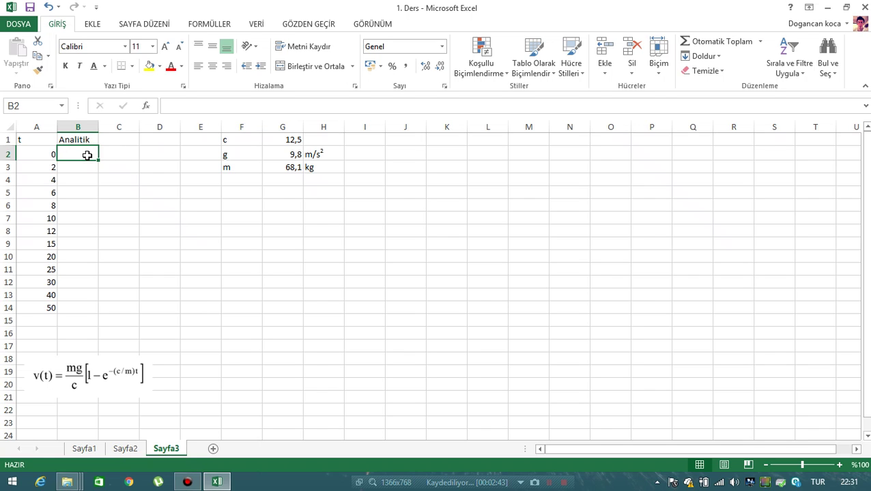
pyautogui.write('=')
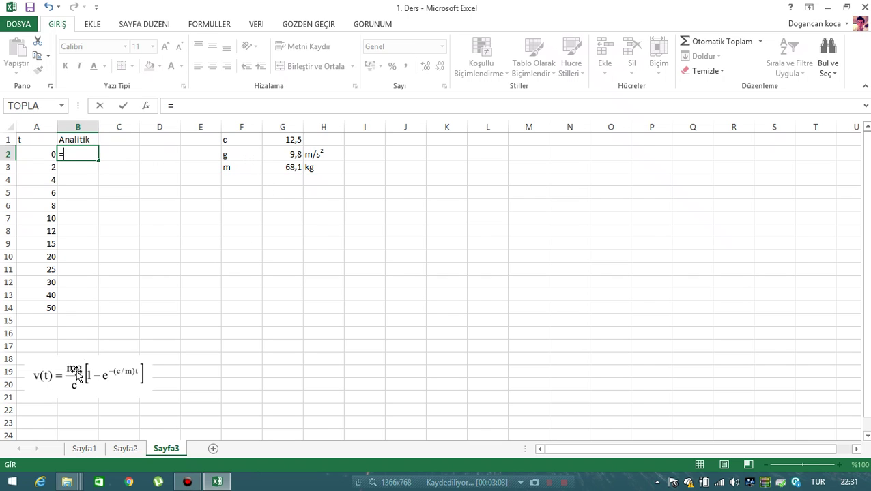
# Build the ((G3*G2)/G1) term in B2 from the mass, gravity and drag coefficient cells
pyautogui.click(289, 168)
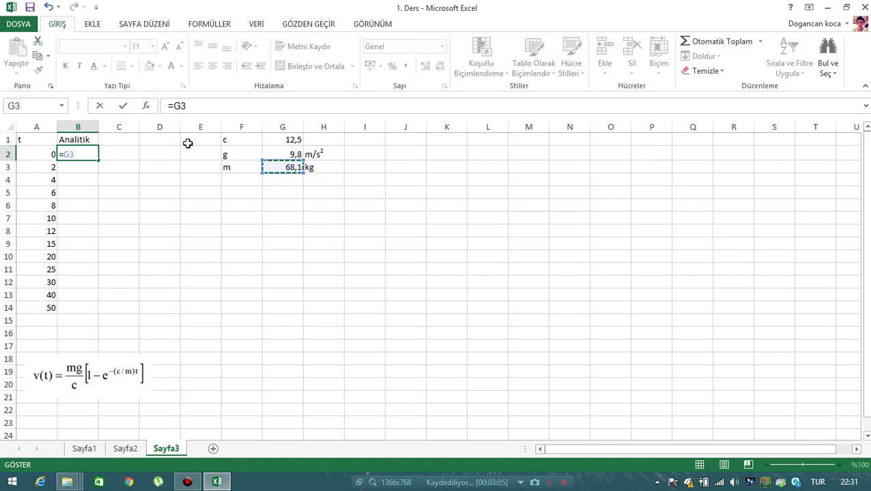
pyautogui.click(191, 106)
pyautogui.write('.')
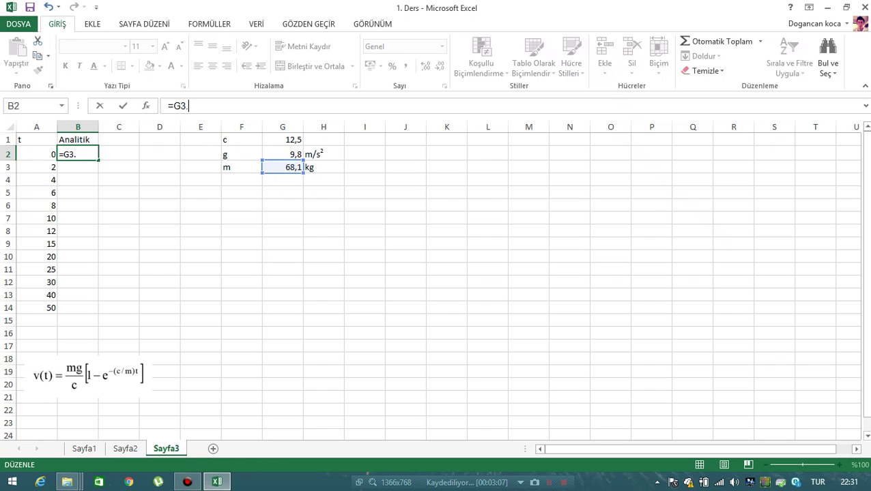
pyautogui.press('BackSpace')
pyautogui.write('*')
pyautogui.click(282, 155)
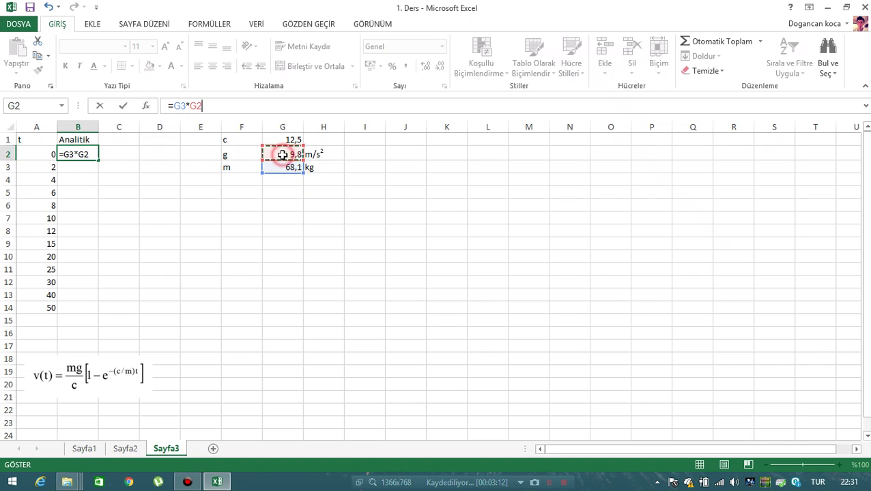
pyautogui.click(214, 106)
pyautogui.write(')')
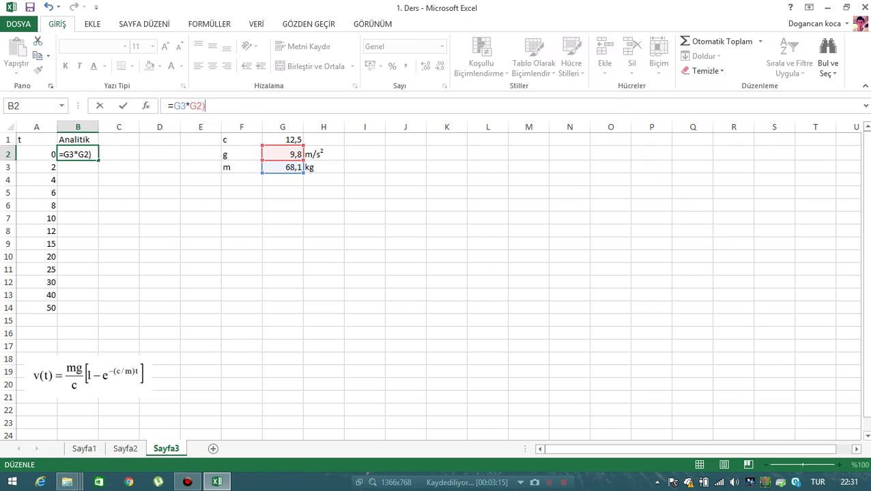
pyautogui.press('Left')
pyautogui.write('(')
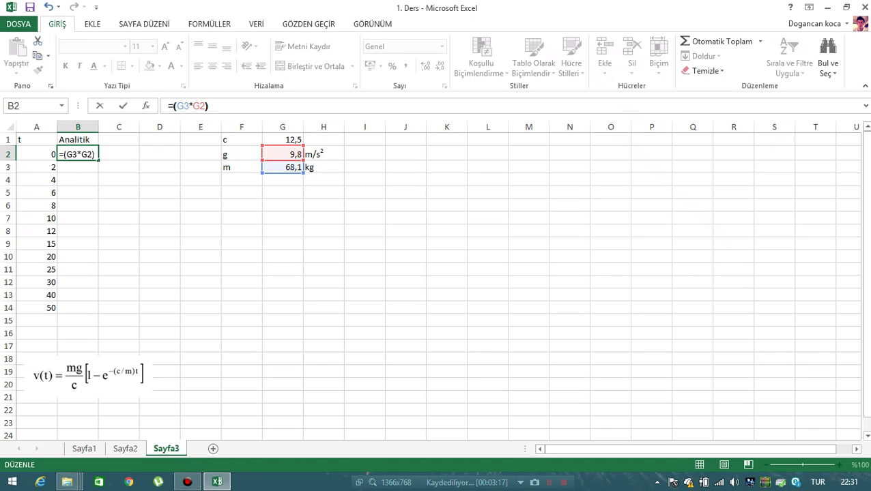
pyautogui.press('Right')
pyautogui.press('Right')
pyautogui.press('Right')
pyautogui.write('/')
pyautogui.click(294, 141)
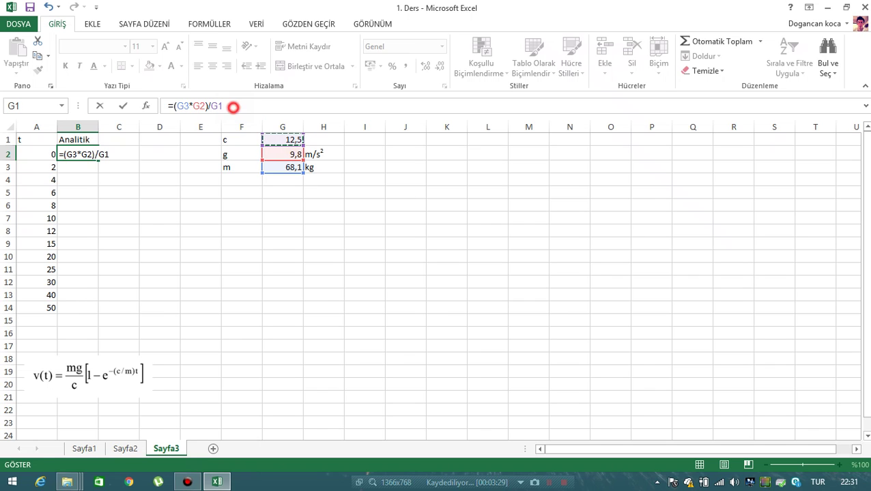
pyautogui.click(233, 107)
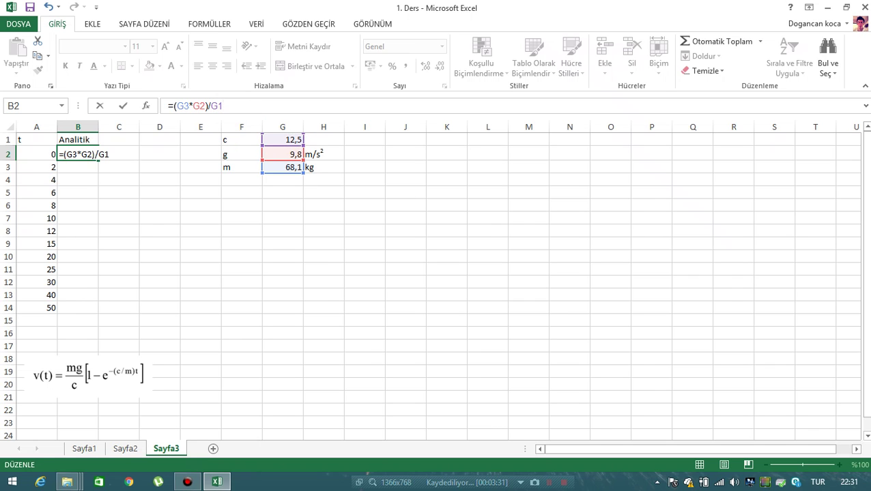
pyautogui.write(')')
pyautogui.press('Left')
pyautogui.press('Left')
pyautogui.press('Left')
pyautogui.press('Left')
pyautogui.press('Left')
pyautogui.press('Left')
pyautogui.write('(')
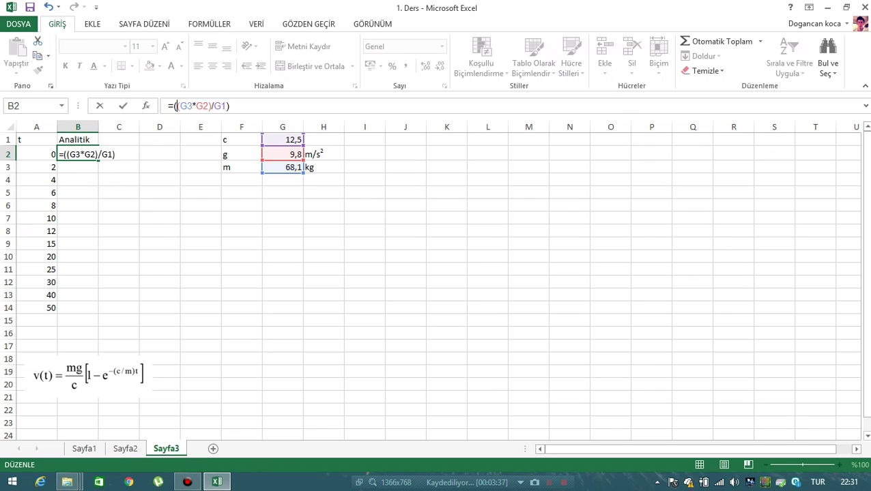
# Remove the stray period, append *(1-üs, and dismiss the missing-parenthesis warning
pyautogui.click(232, 107)
pyautogui.click(232, 106)
pyautogui.press('BackSpace')
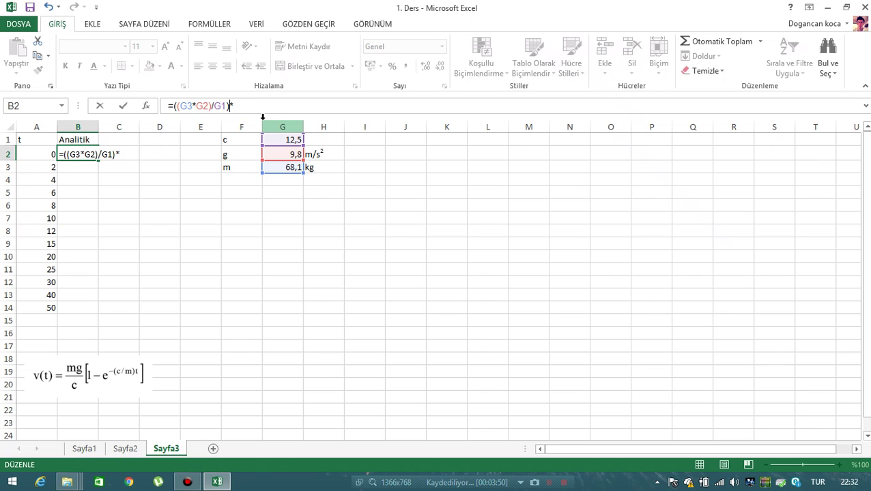
pyautogui.click(239, 107)
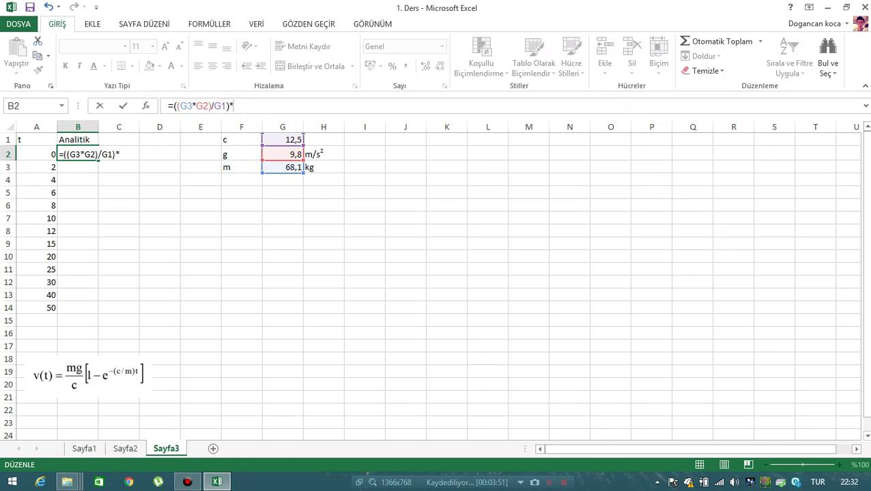
pyautogui.write('(')
pyautogui.write('1-')
pyautogui.press('BackSpace')
pyautogui.press('BackSpace')
pyautogui.write('3')
pyautogui.write('^3')
pyautogui.press('BackSpace')
pyautogui.write('2')
pyautogui.press('BackSpace')
pyautogui.press('BackSpace')
pyautogui.press('BackSpace')
pyautogui.write('1-')
pyautogui.write('üs')
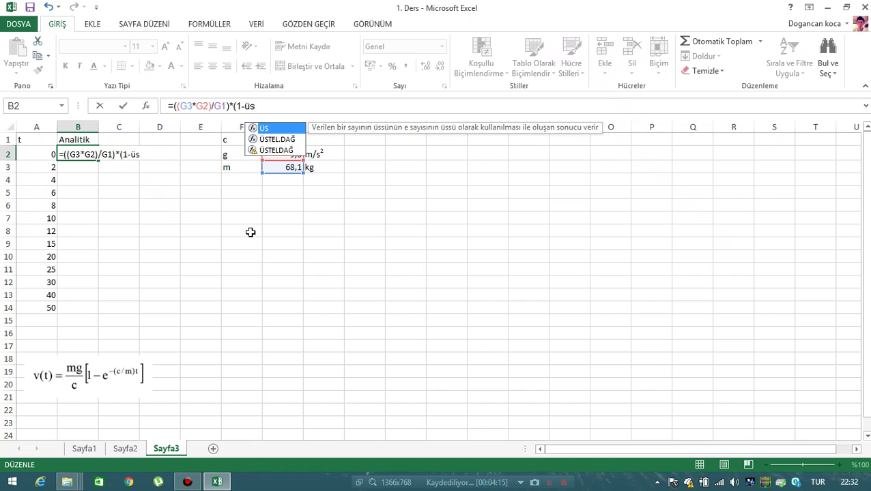
pyautogui.press('Return')
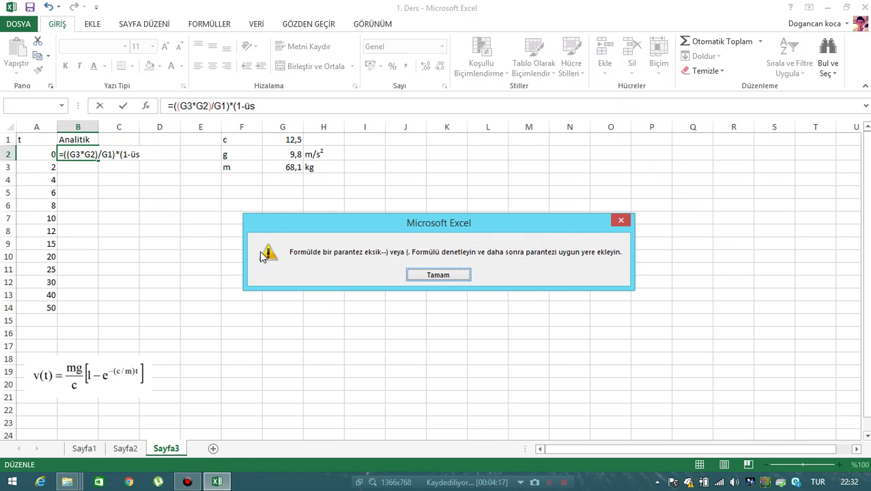
pyautogui.click(420, 272)
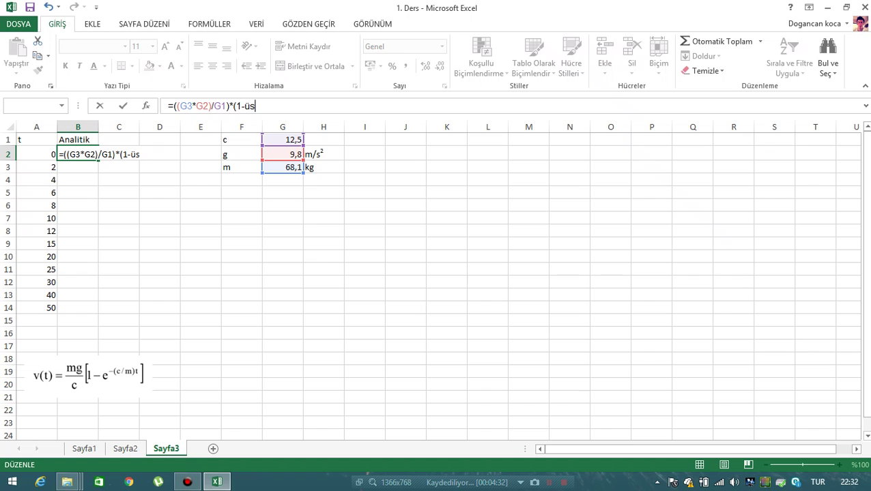
# Add the exponent ((-G1/G3)*t) after üs in B2's formula, dismissing another parenthesis warning
pyautogui.write('(')
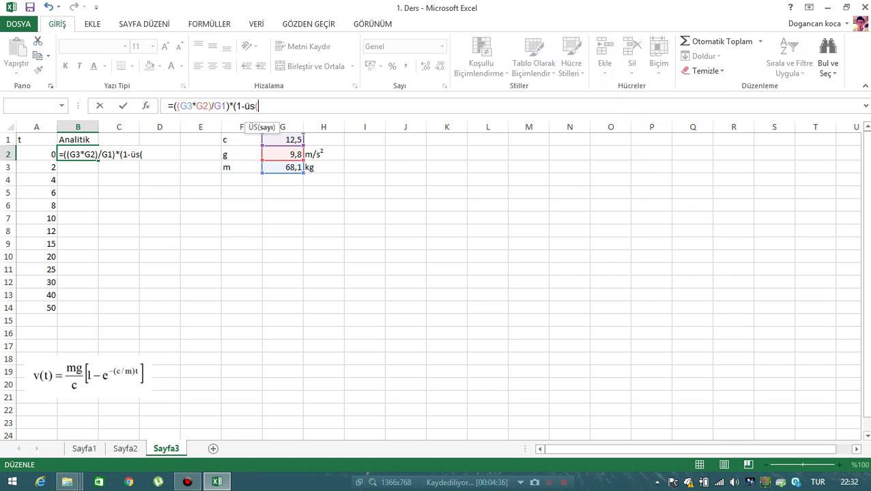
pyautogui.write('-')
pyautogui.click(286, 138)
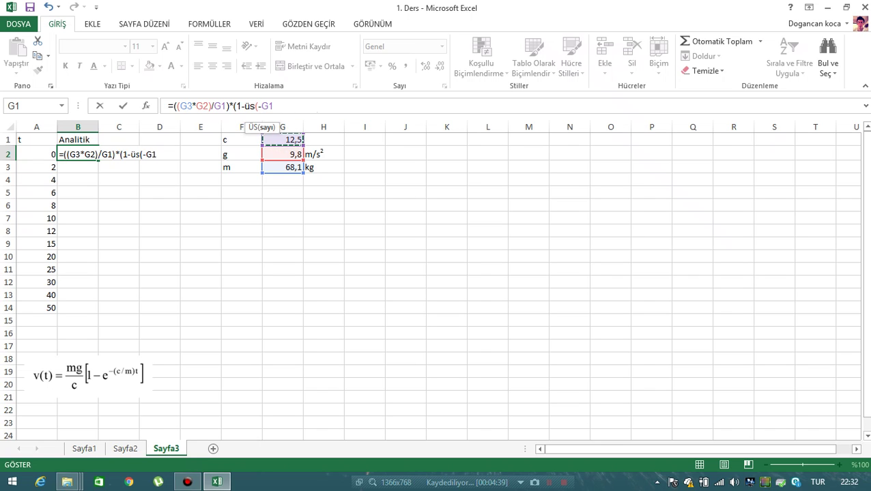
pyautogui.write('/')
pyautogui.click(287, 167)
pyautogui.click(290, 106)
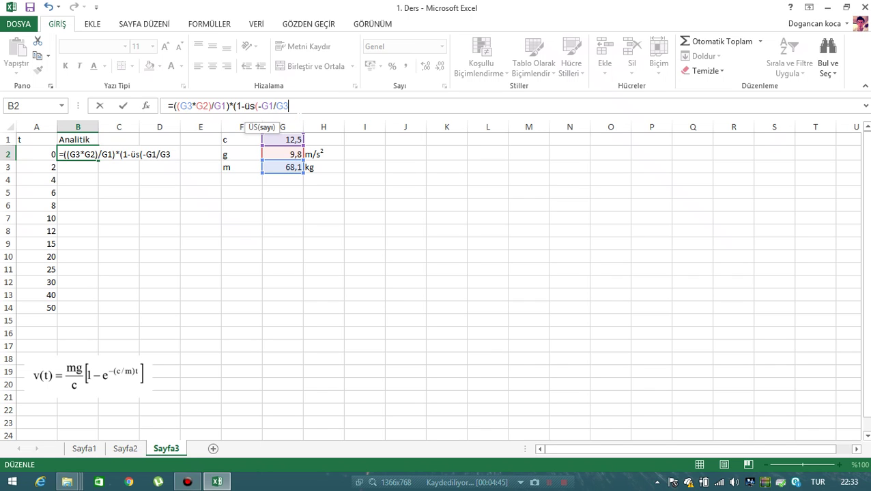
pyautogui.write(')')
pyautogui.press('Left')
pyautogui.press('Left')
pyautogui.press('Left')
pyautogui.press('Left')
pyautogui.press('Left')
pyautogui.press('Left')
pyautogui.press('Left')
pyautogui.write('(')
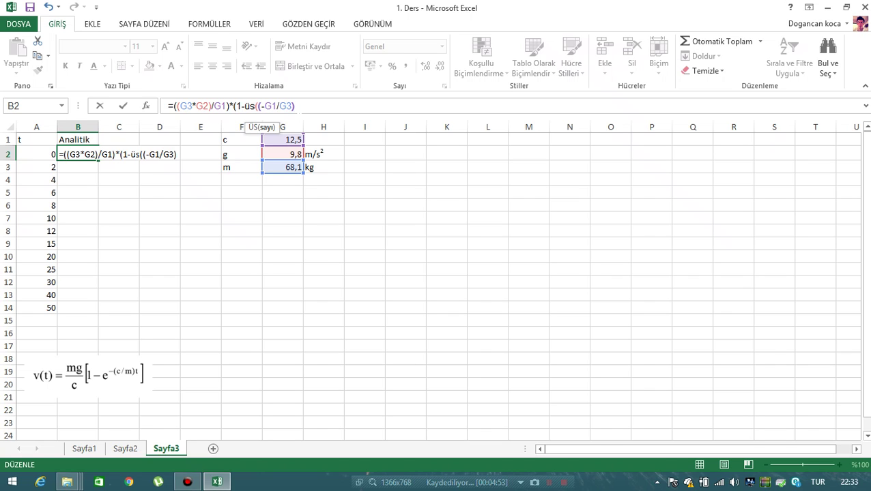
pyautogui.write('*t')
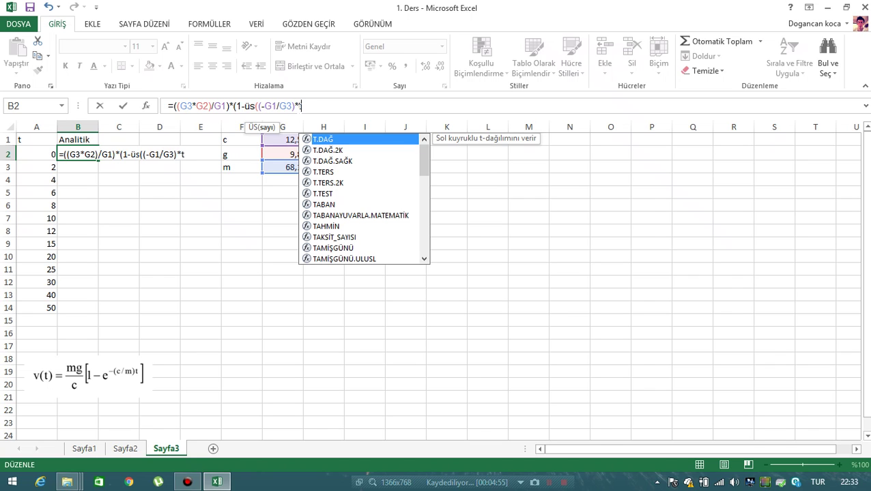
pyautogui.write(')')
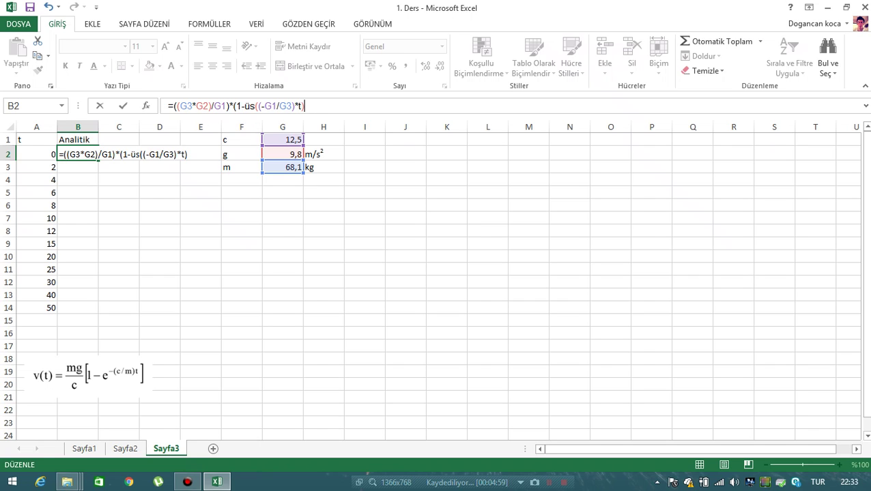
pyautogui.click(314, 107)
pyautogui.press('Return')
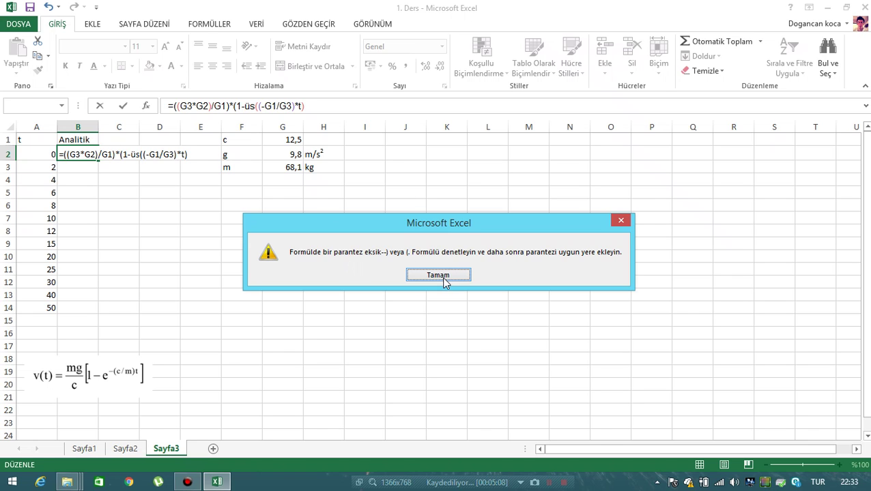
pyautogui.click(409, 275)
pyautogui.click(315, 107)
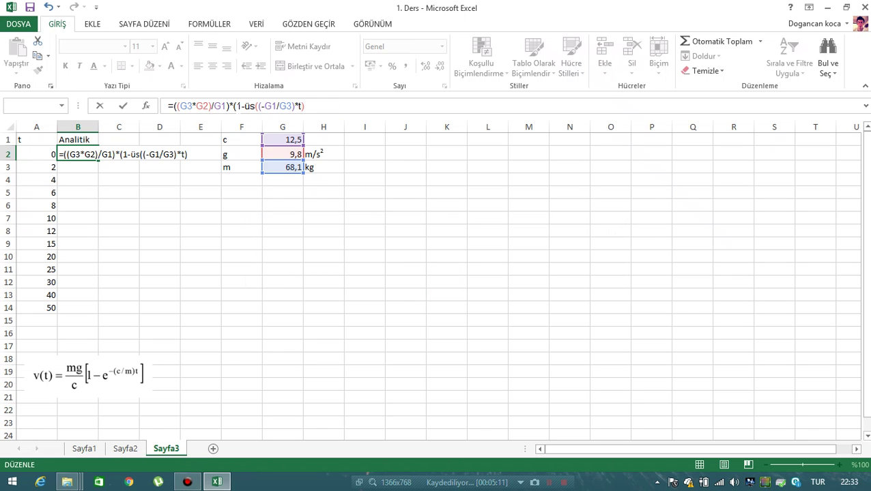
# Close the final parenthesis so B2 accepts the formula, then inspect its #AD? invalid-name error
pyautogui.write(')')
pyautogui.press('Return')
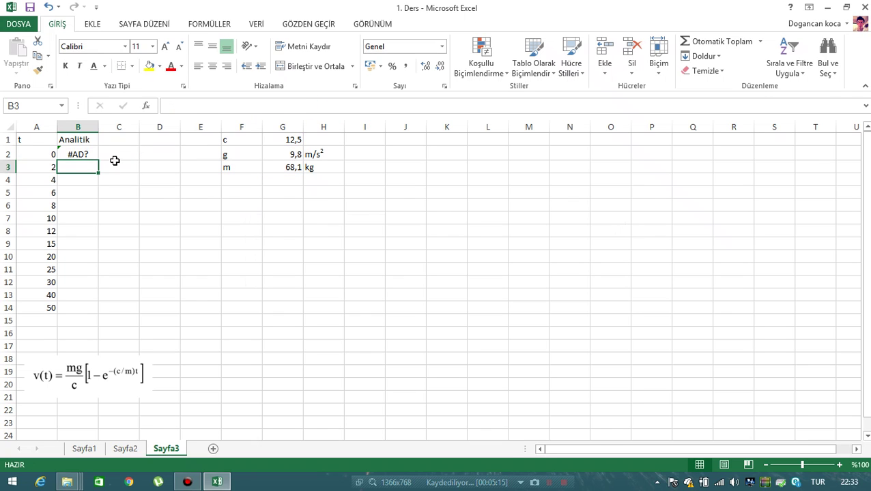
pyautogui.click(82, 153)
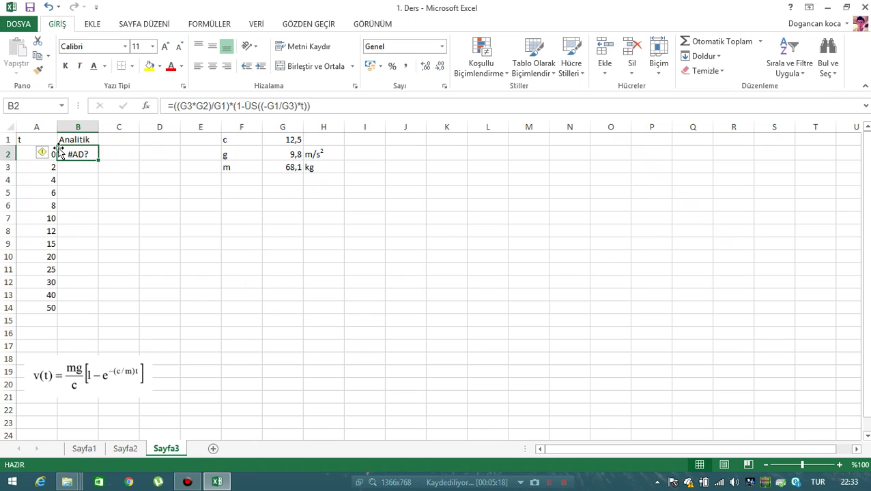
pyautogui.click(42, 152)
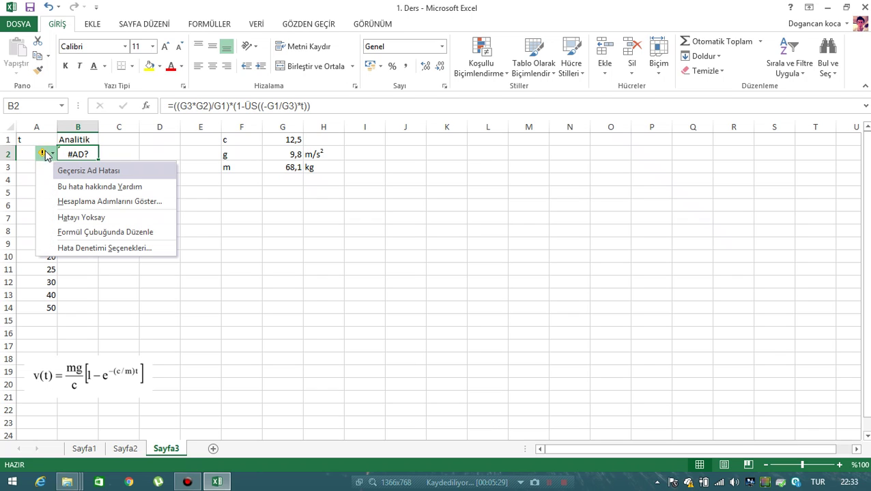
pyautogui.click(107, 151)
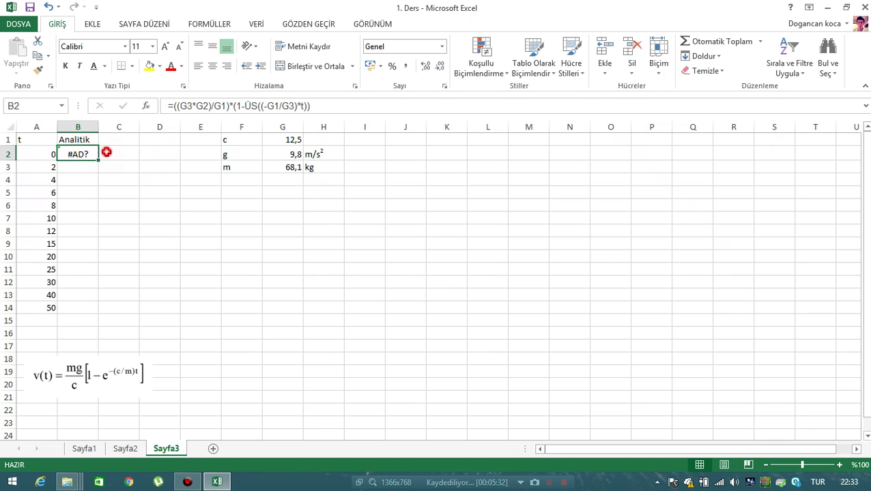
pyautogui.click(78, 153)
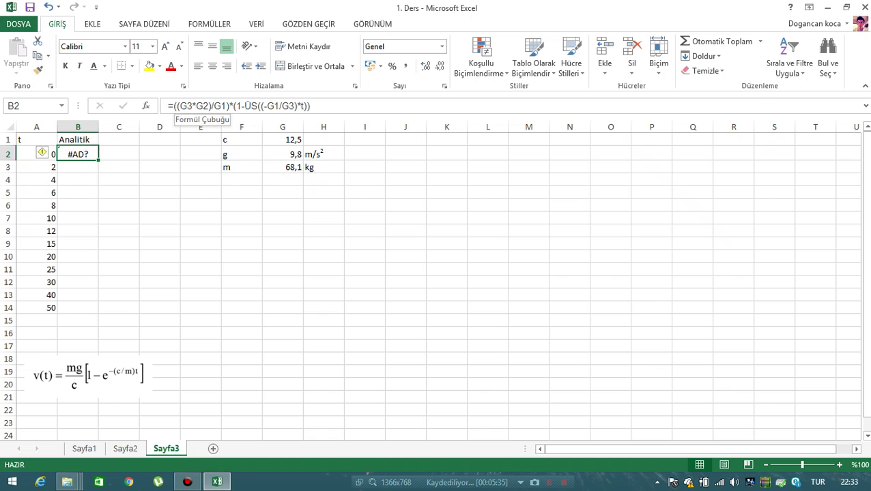
# Rewrap the exponent as (-(G1/G3)) and re-enter B2's formula, which still returns #AD?
pyautogui.click(229, 105)
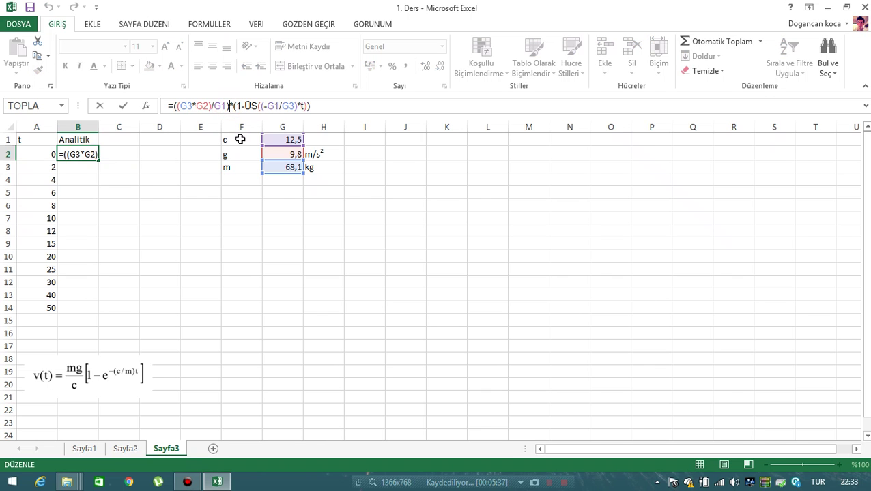
pyautogui.write('.')
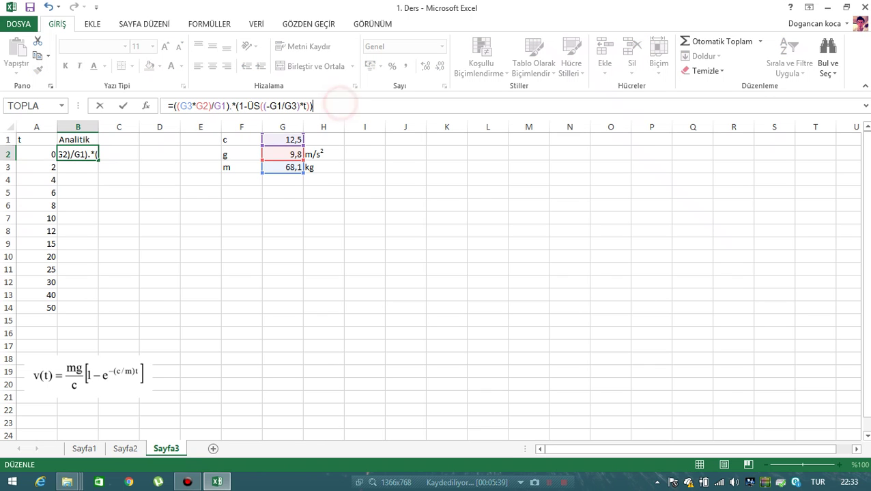
pyautogui.press('Return')
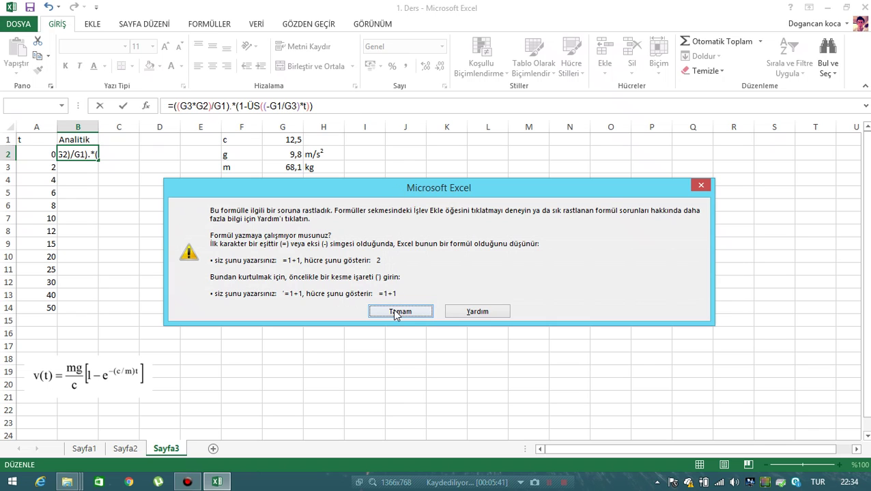
pyautogui.click(395, 310)
pyautogui.press('BackSpace')
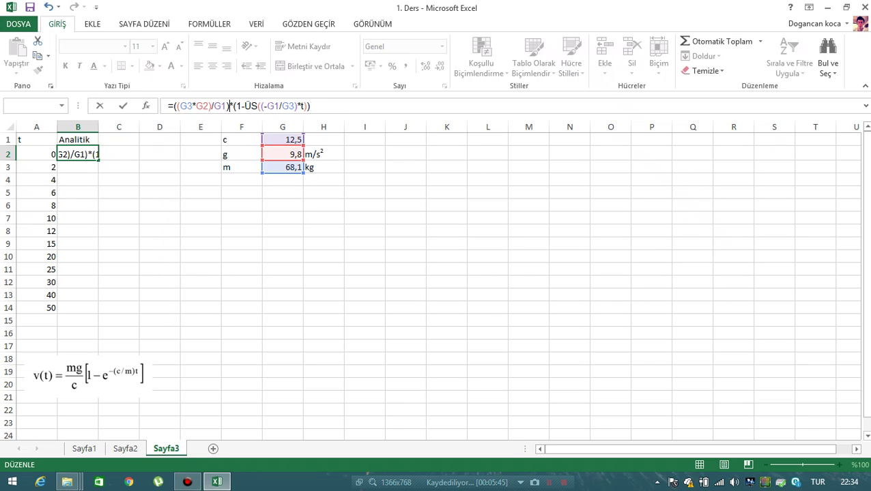
pyautogui.click(269, 106)
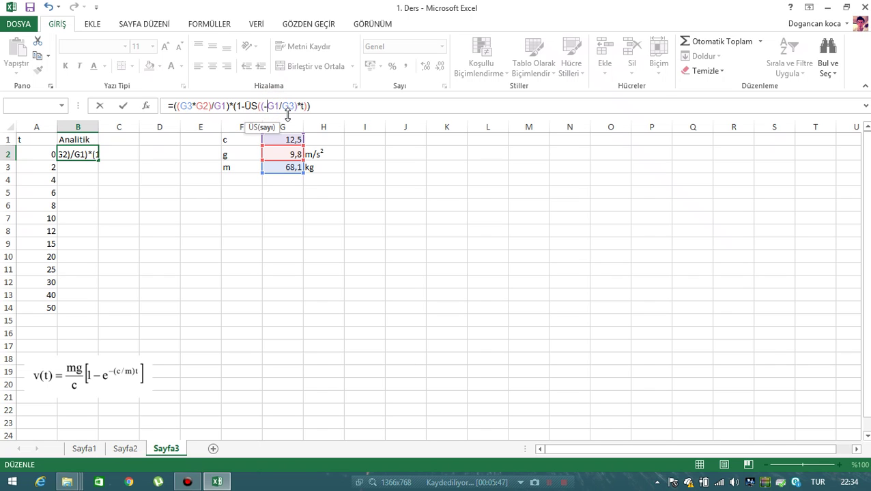
pyautogui.write('(')
pyautogui.press('Right')
pyautogui.press('Right')
pyautogui.press('Right')
pyautogui.press('Right')
pyautogui.press('Right')
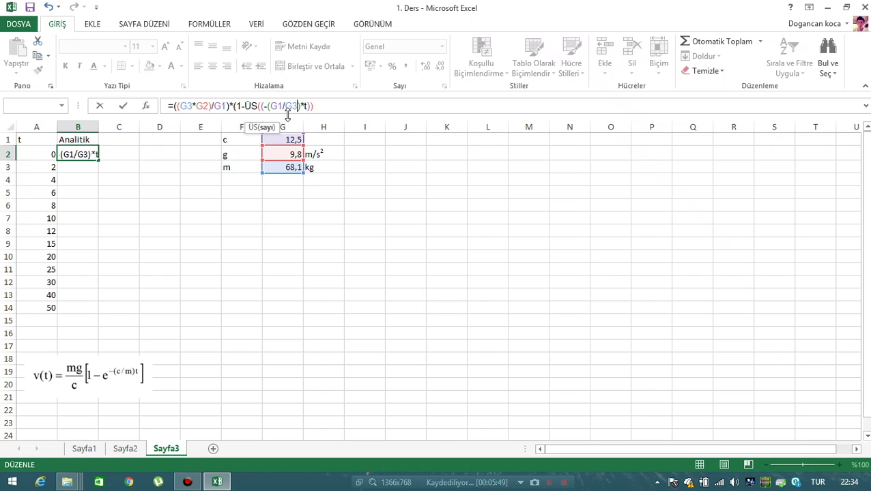
pyautogui.press('Right')
pyautogui.write(')')
pyautogui.click(331, 103)
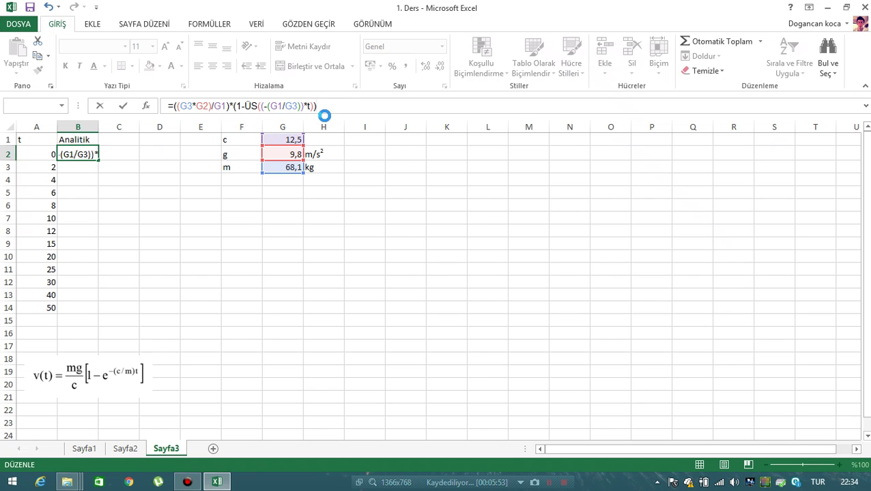
pyautogui.press('Return')
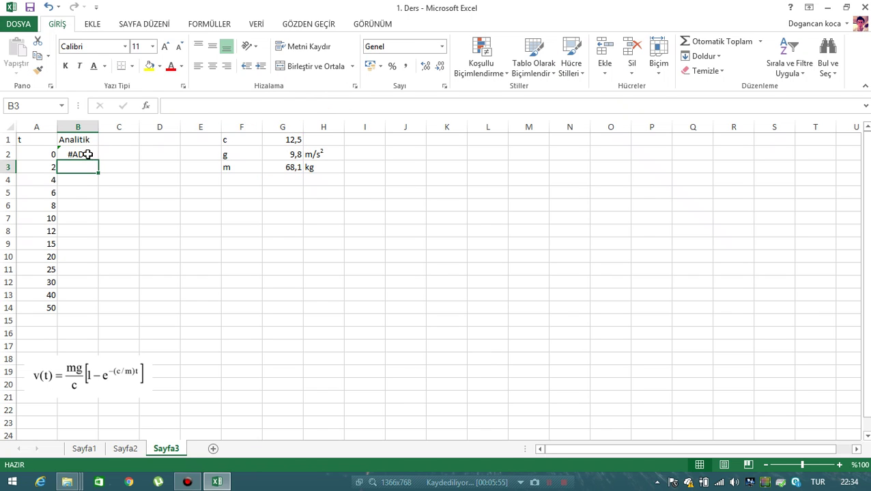
pyautogui.click(87, 154)
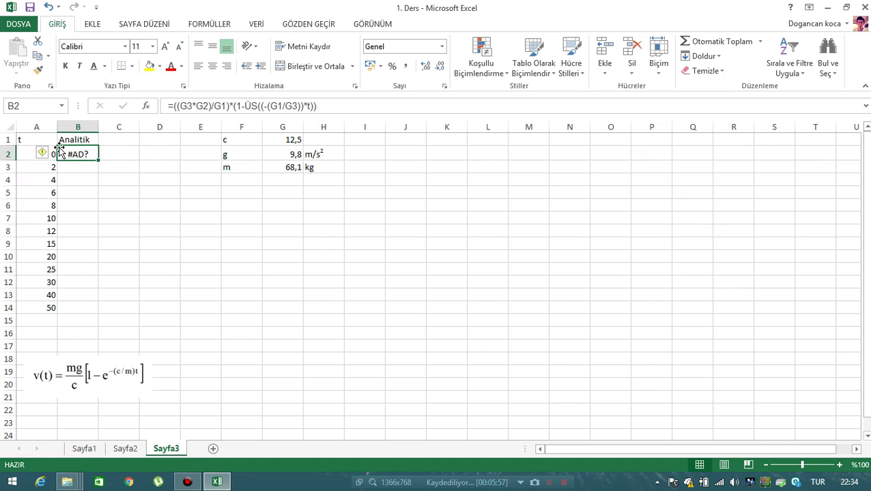
# Check B3's formula, which now uses A3 for time and gives 16,40498, and begin editing it
pyautogui.click(302, 484)
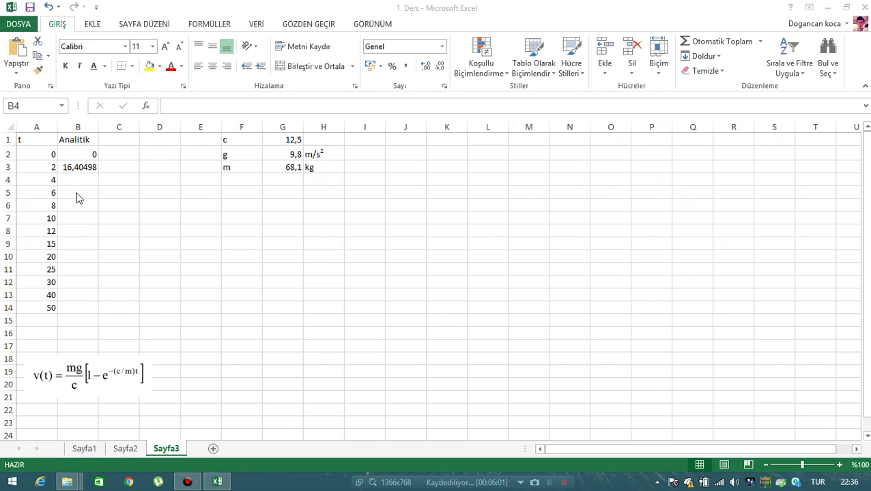
pyautogui.click(79, 167)
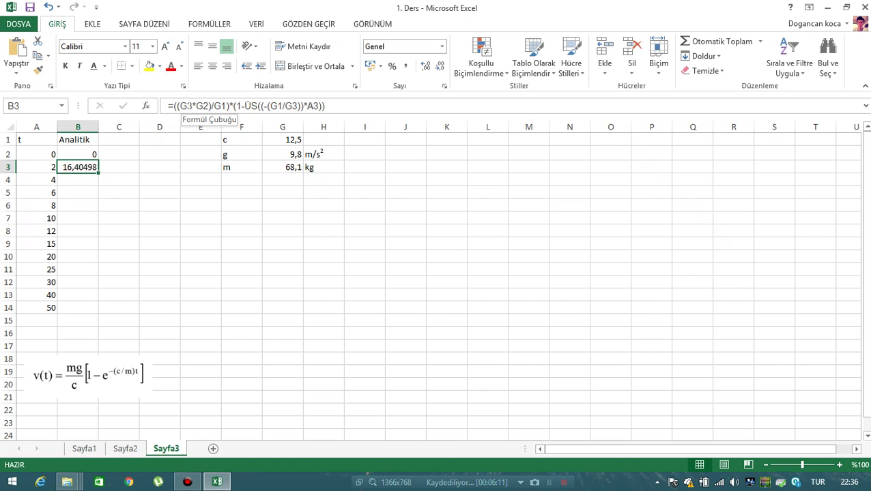
pyautogui.click(311, 106)
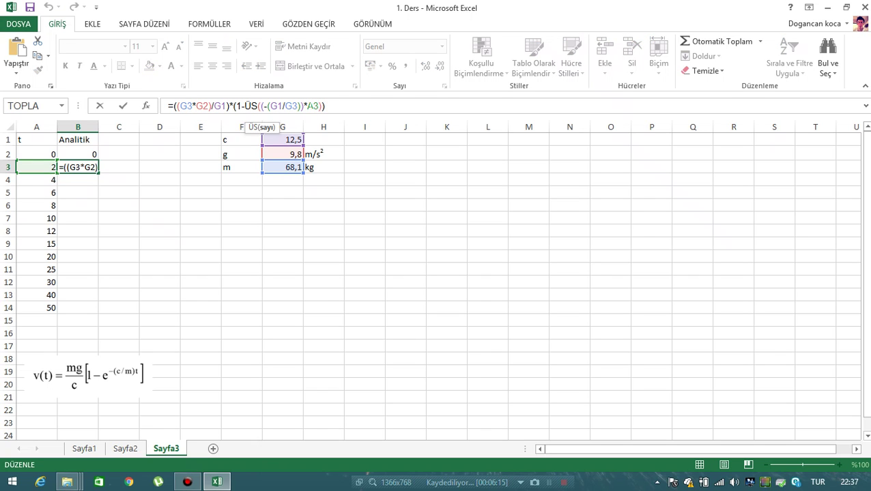
# Add the closing parenthesis to B3's formula and fill it down to B14, producing #SAYI/0! errors
pyautogui.click(34, 165)
pyautogui.write(')')
pyautogui.moveTo(98, 171); pyautogui.dragTo(89, 312)
pyautogui.click(151, 283)
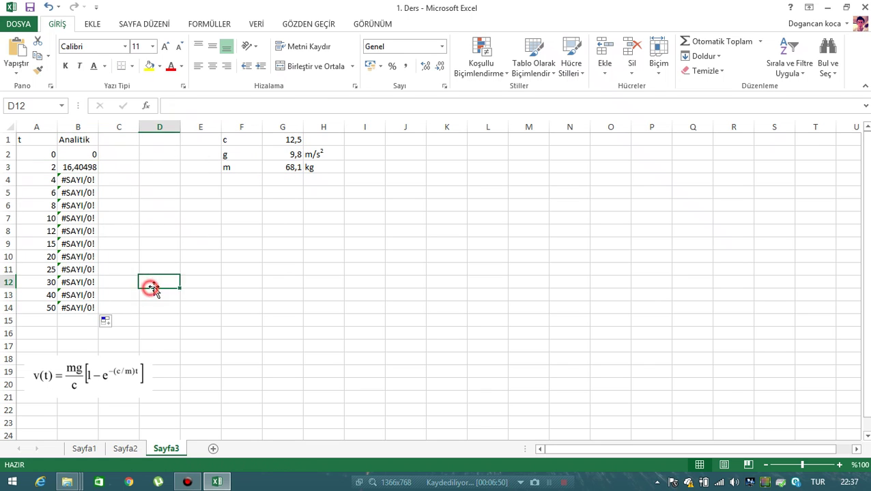
# Compare the shifted references in B4's formula with those in B3's formula
pyautogui.click(81, 179)
pyautogui.click(335, 106)
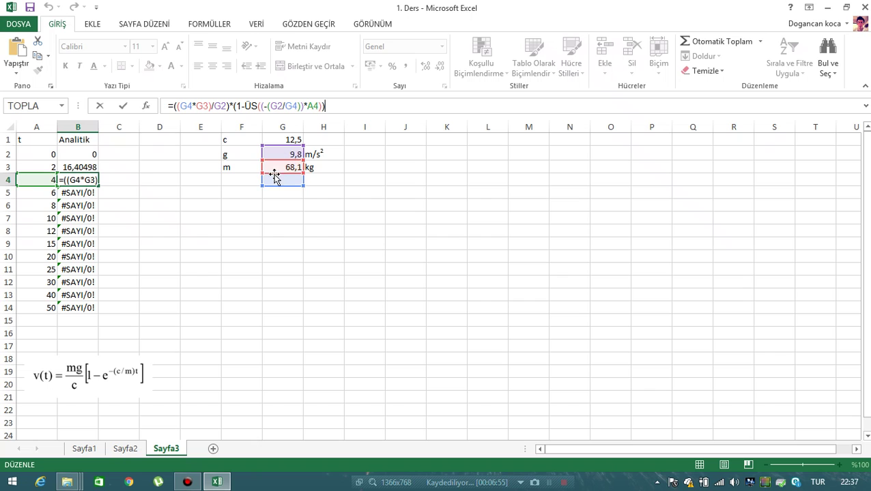
pyautogui.click(79, 167)
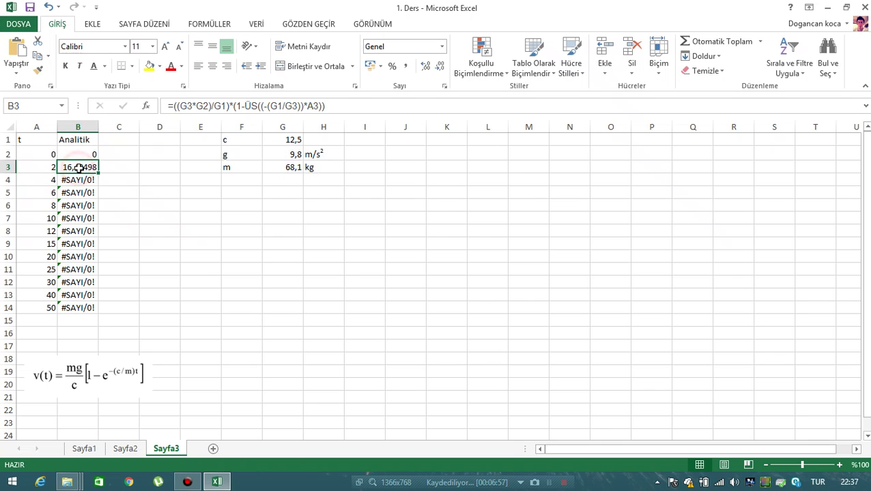
pyautogui.doubleClick(79, 168)
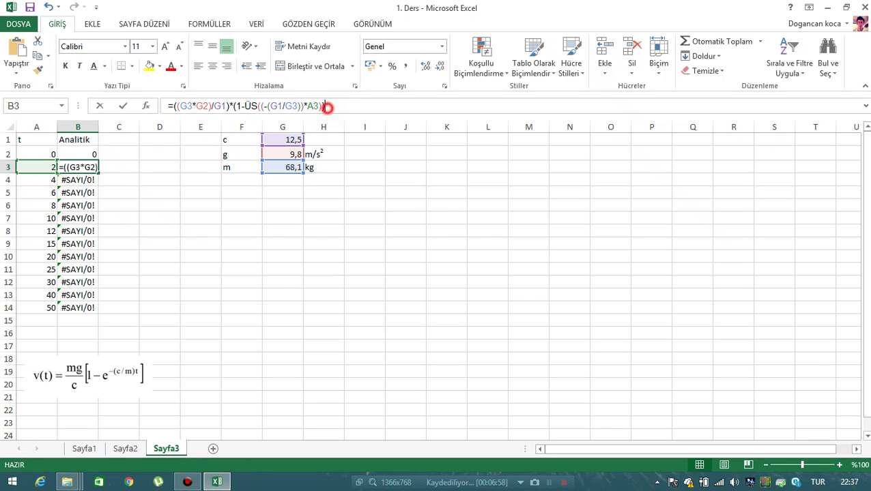
pyautogui.click(79, 180)
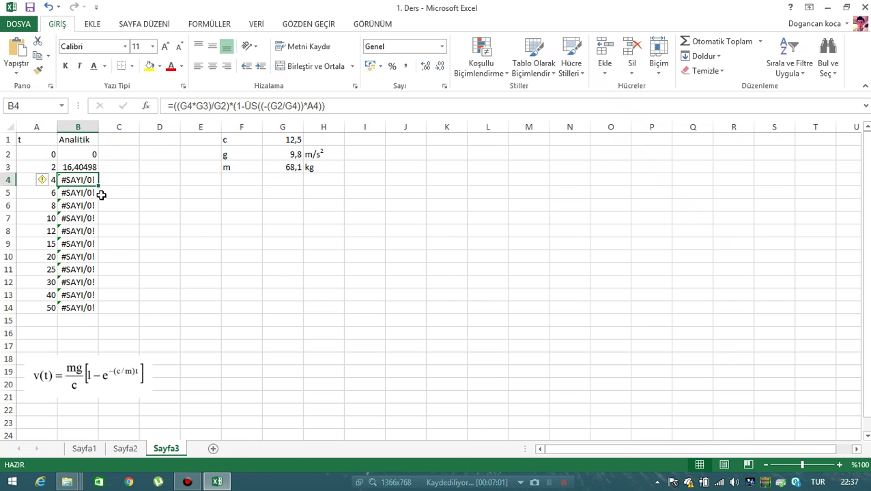
# Clear the #SAYI/0! error results from B4:B14, leaving B2 and B3
pyautogui.hotkey('shift', 'Down')
pyautogui.hotkey('shift', 'Down')
pyautogui.hotkey('shift', 'Down')
pyautogui.hotkey('shift', 'Down')
pyautogui.hotkey('shift', 'Down')
pyautogui.hotkey('shift', 'Down')
pyautogui.hotkey('shift', 'Down')
pyautogui.hotkey('shift', 'Down')
pyautogui.hotkey('shift', 'Down')
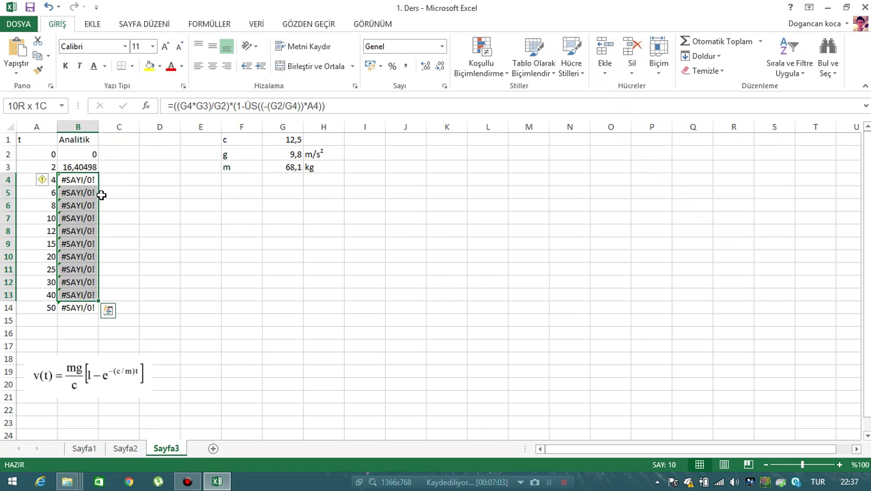
pyautogui.hotkey('shift', 'Down')
pyautogui.press('Delete')
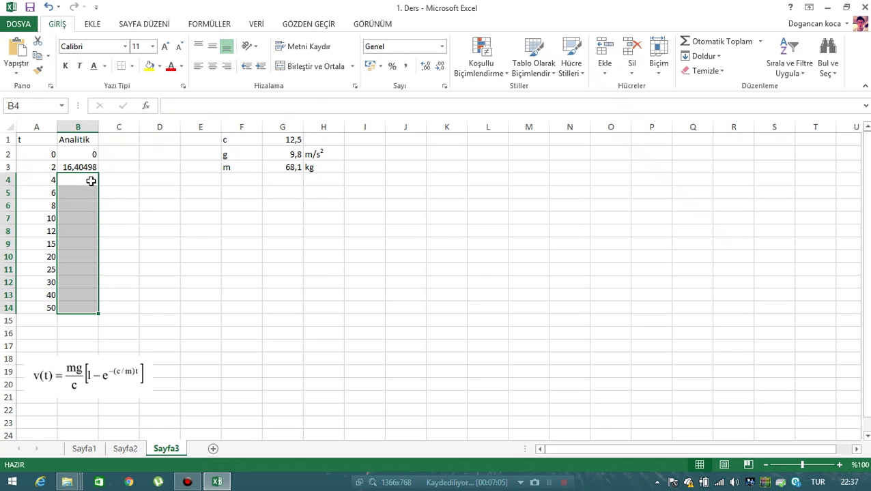
pyautogui.click(87, 169)
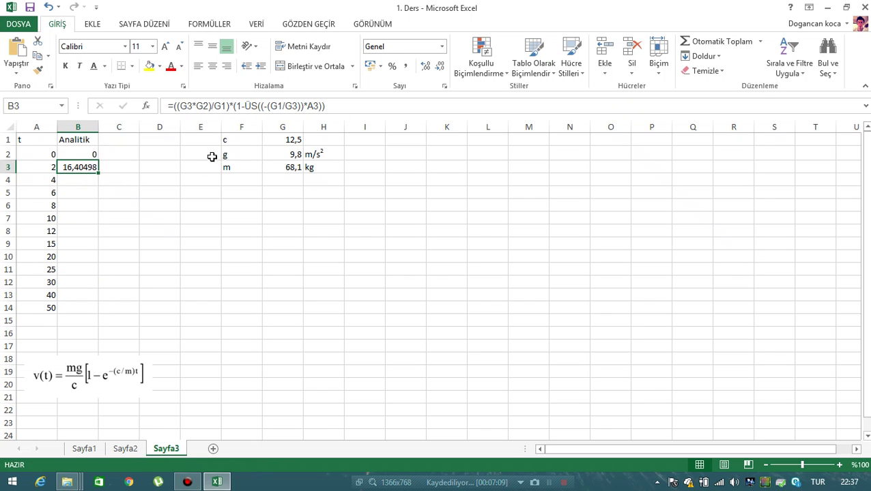
# Add $ signs in B3's formula so the G1, G2 and G3 references become absolute
pyautogui.click(181, 106)
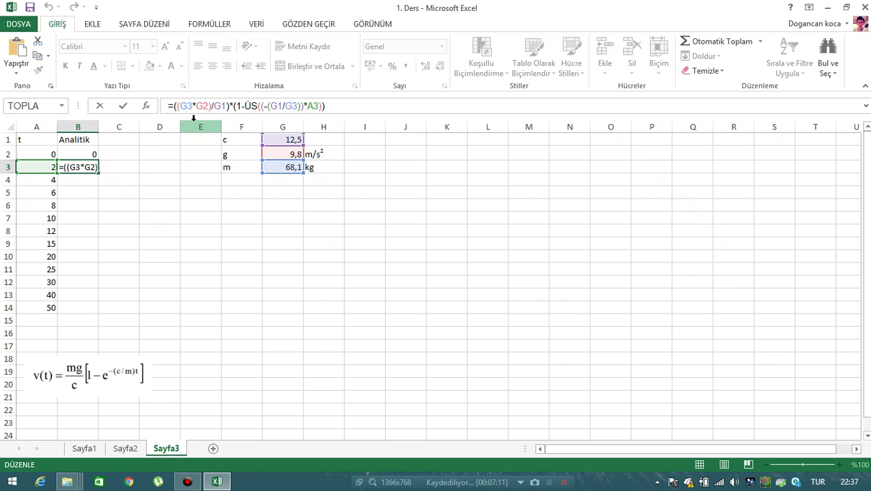
pyautogui.write('$G')
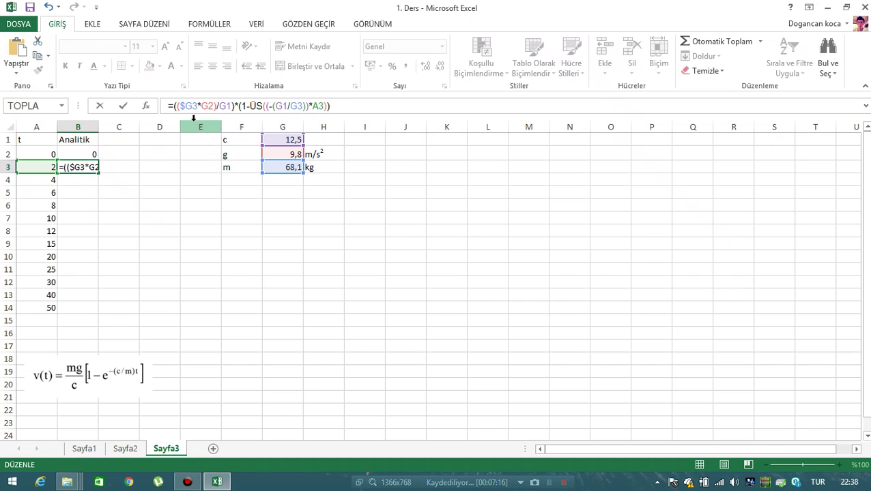
pyautogui.write('$')
pyautogui.press('Right')
pyautogui.write('$')
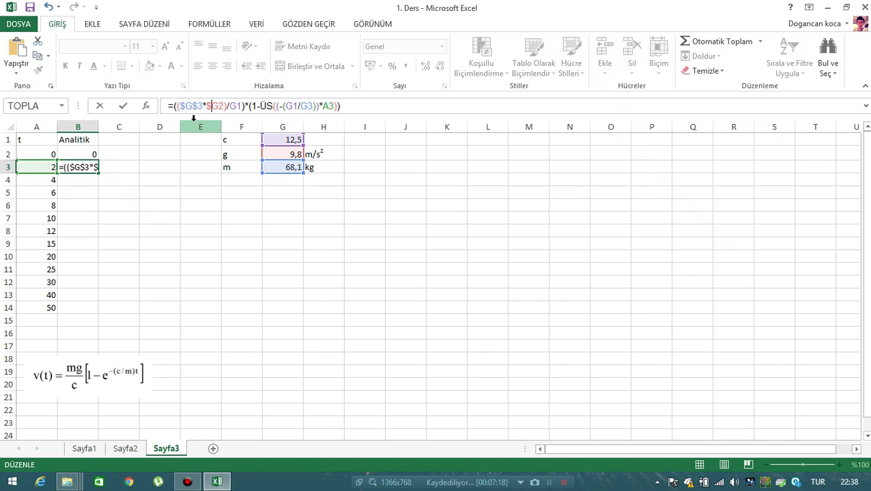
pyautogui.press('Right')
pyautogui.write('$')
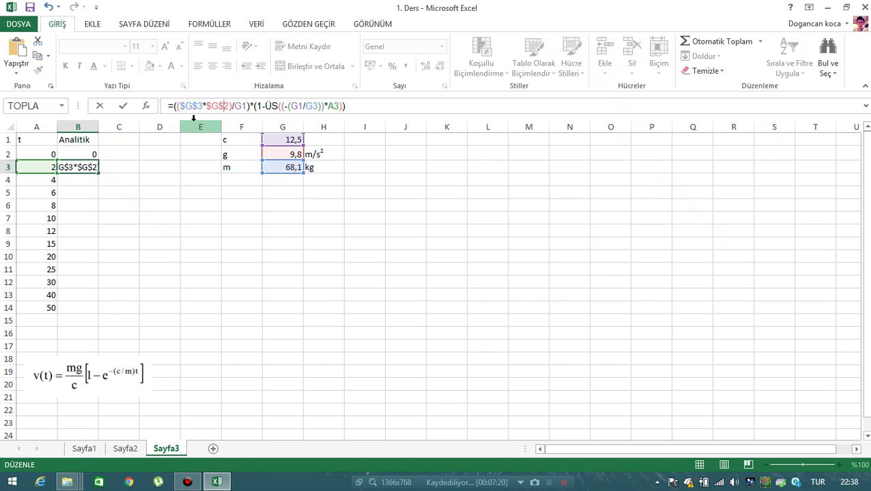
pyautogui.press('Right')
pyautogui.press('Right')
pyautogui.write('$')
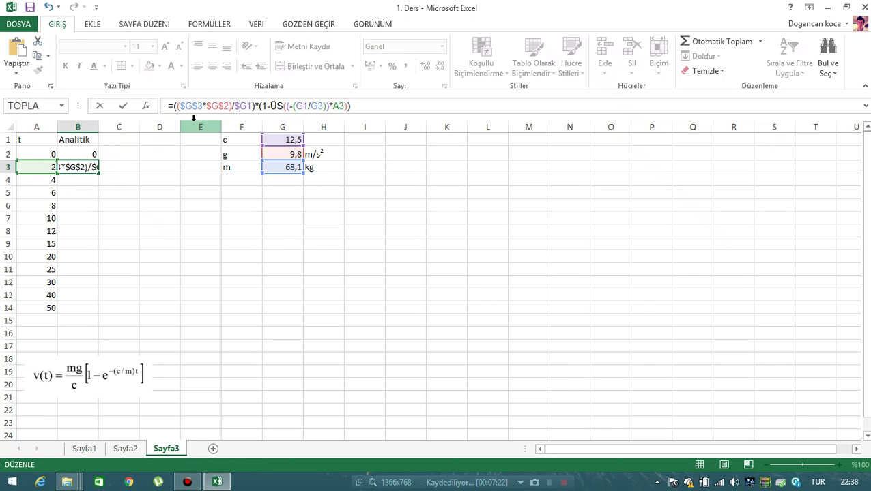
pyautogui.press('Right')
pyautogui.write('$')
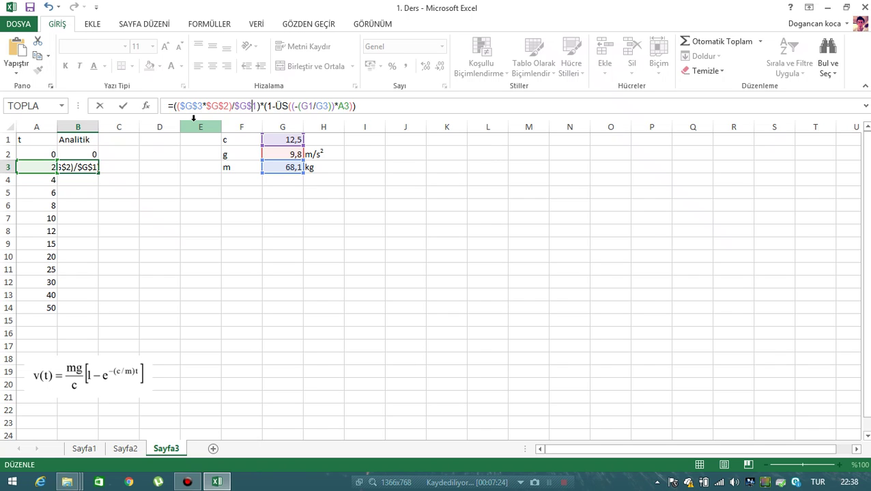
pyautogui.press('Right')
pyautogui.press('Right')
pyautogui.press('Right')
pyautogui.press('Right')
pyautogui.press('Right')
pyautogui.press('Right')
pyautogui.press('Right')
pyautogui.press('Right')
pyautogui.press('Right')
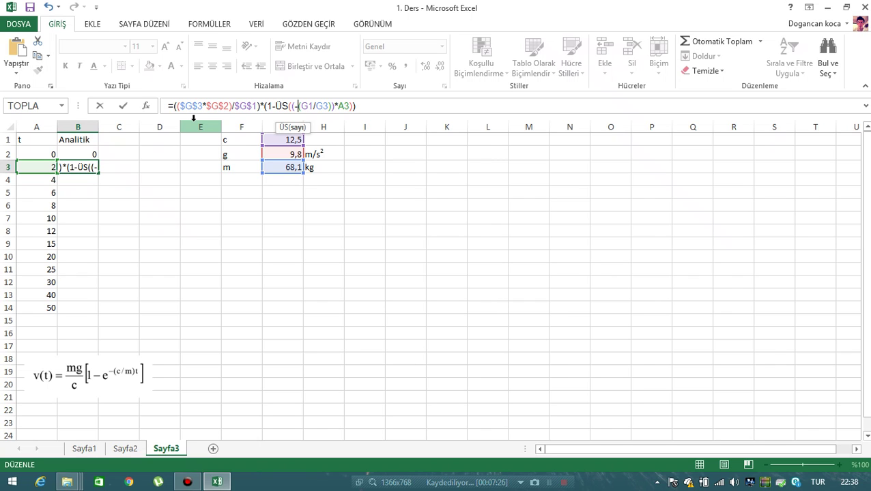
pyautogui.press('Right')
pyautogui.press('Right')
pyautogui.write('$G$3*')
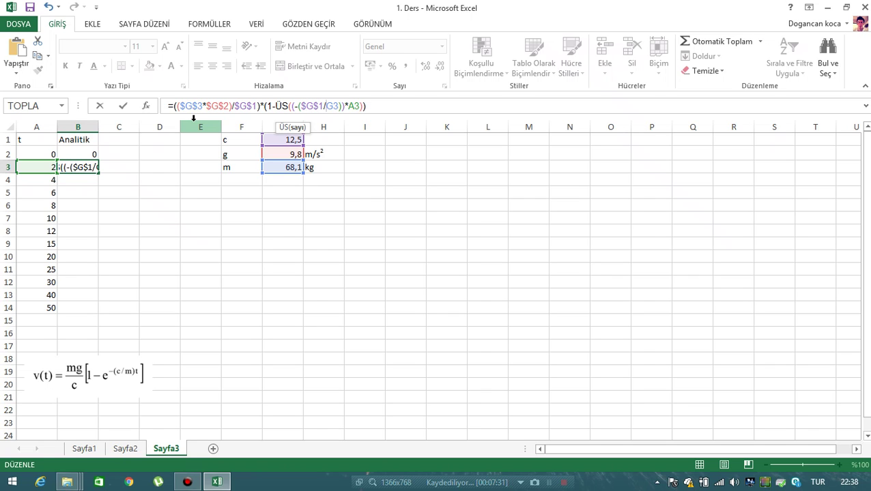
pyautogui.write('$')
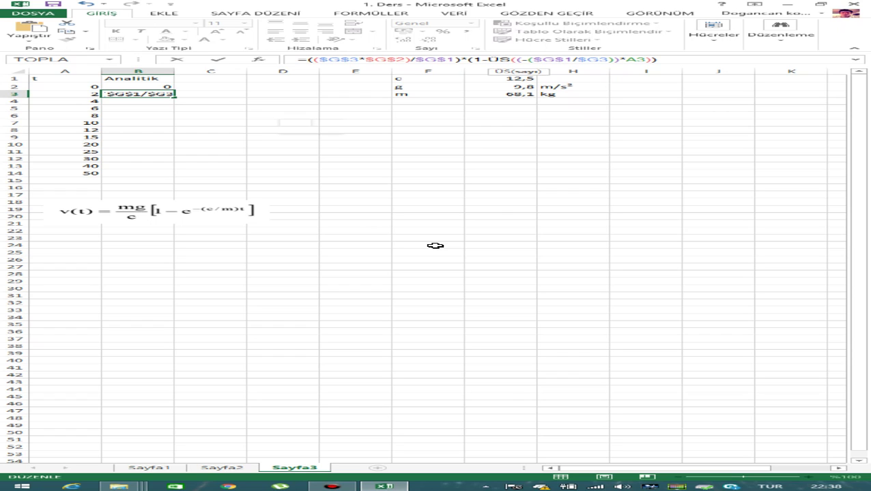
pyautogui.click(436, 246)
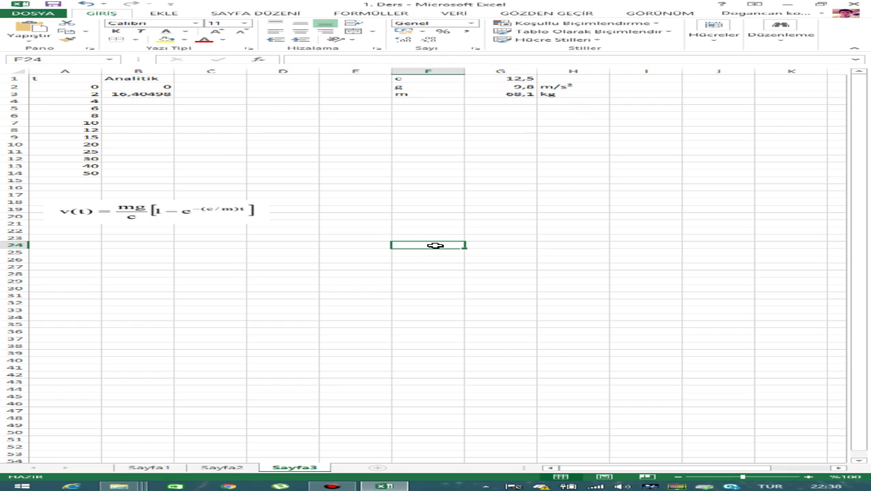
# Fix the last G3 so B3 reads =(($G$3*$G$2)/$G$1)*(1-ÜS((-($G$1/$G$3))*A3))
pyautogui.press('Home')
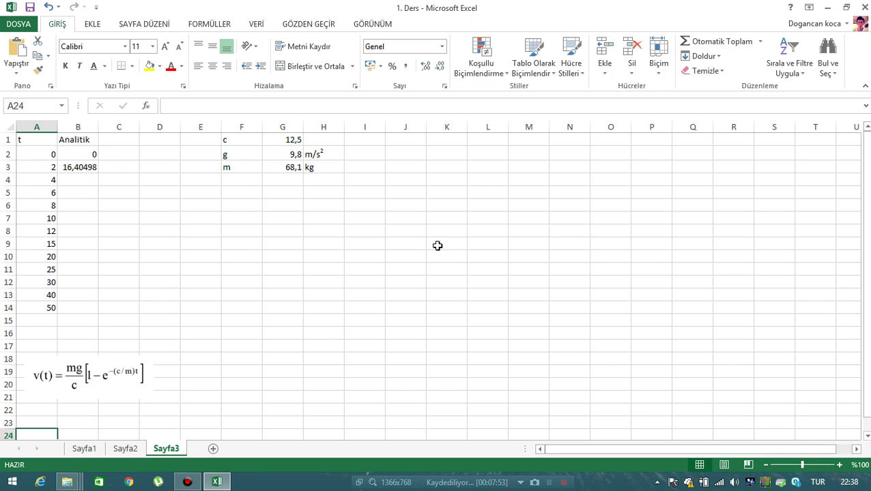
pyautogui.click(88, 168)
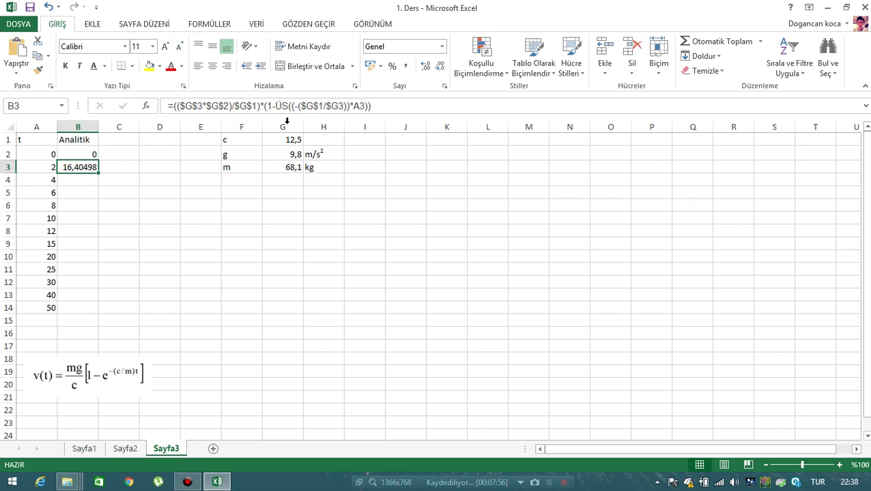
pyautogui.click(337, 106)
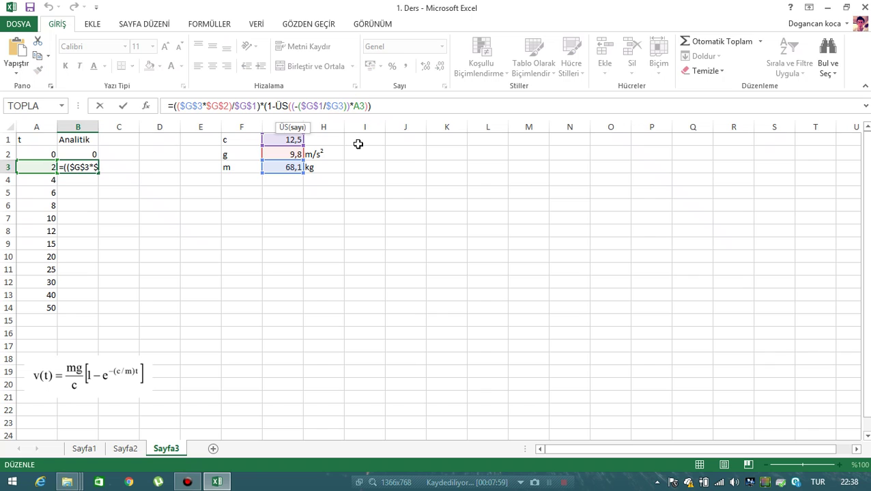
pyautogui.write('$')
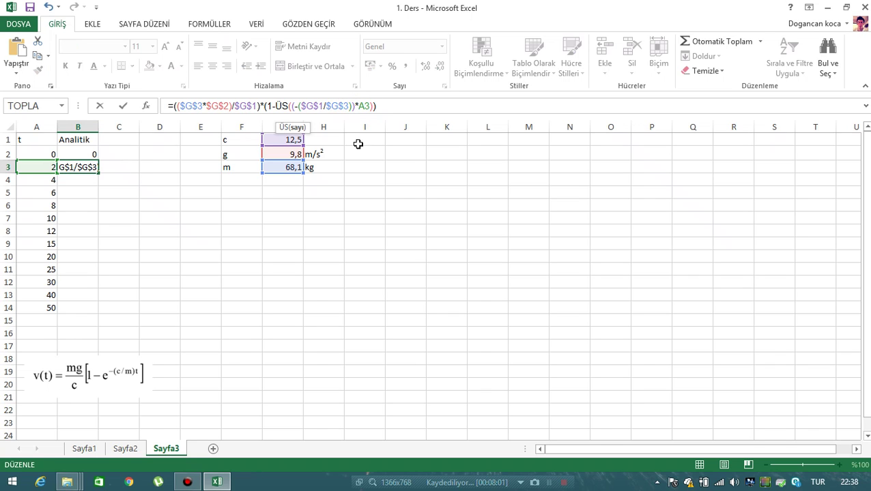
pyautogui.click(385, 106)
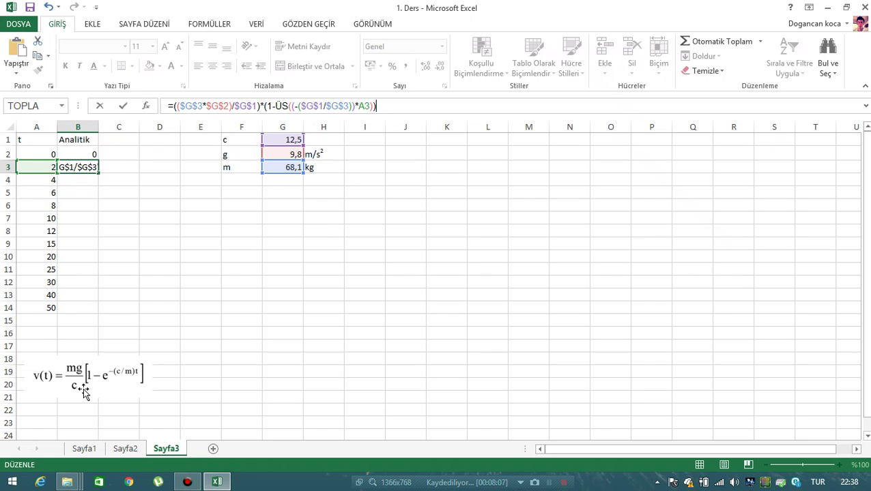
pyautogui.press('Return')
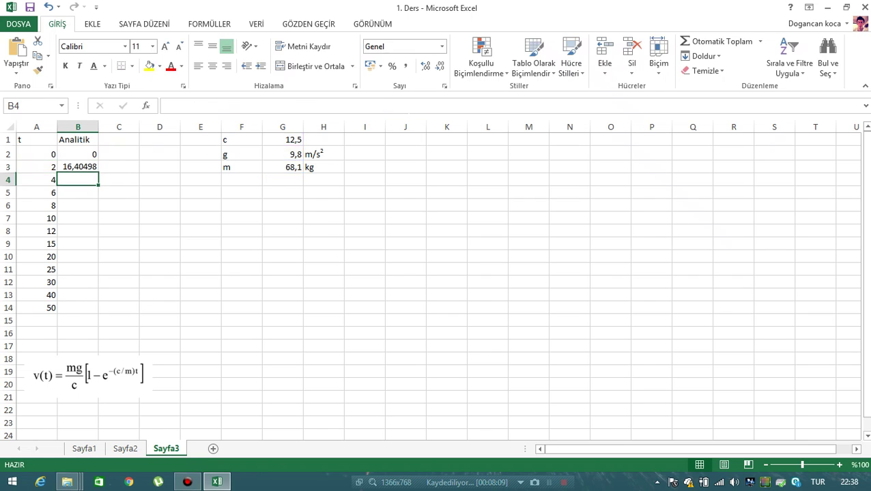
pyautogui.click(78, 169)
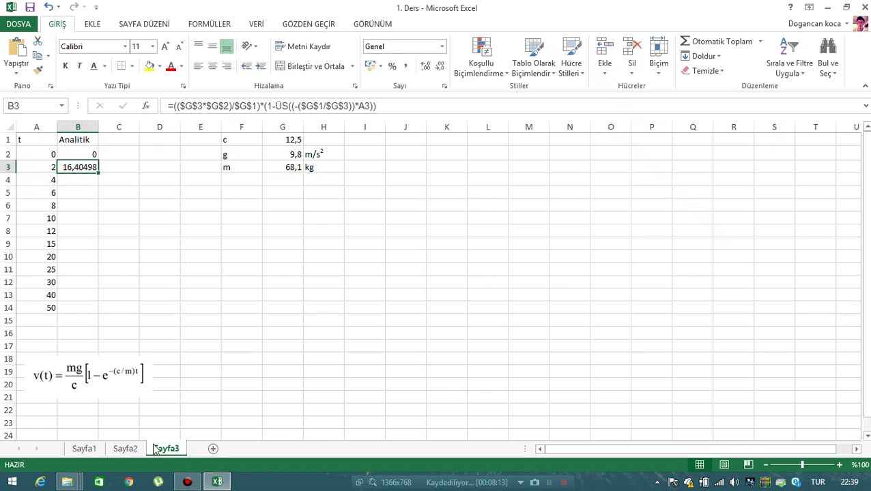
# Check the example on Sayfa2, then return to Sayfa3 and review B3's formula
pyautogui.click(125, 449)
pyautogui.click(192, 305)
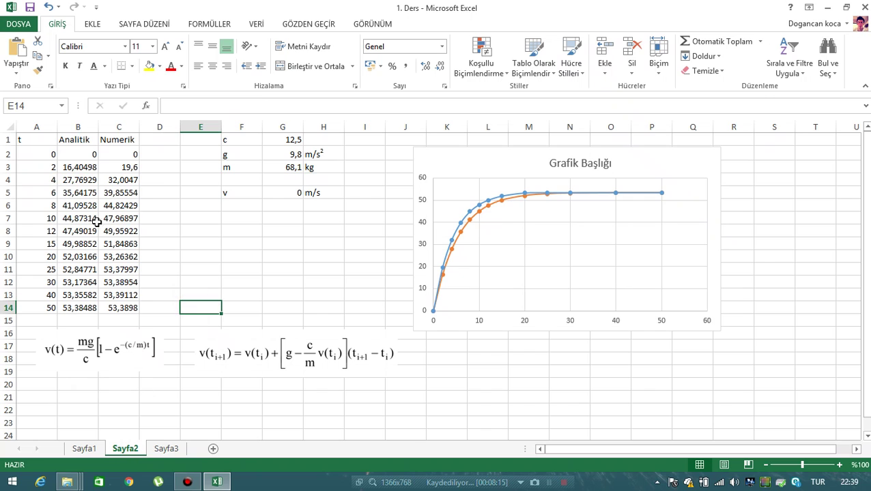
pyautogui.click(166, 449)
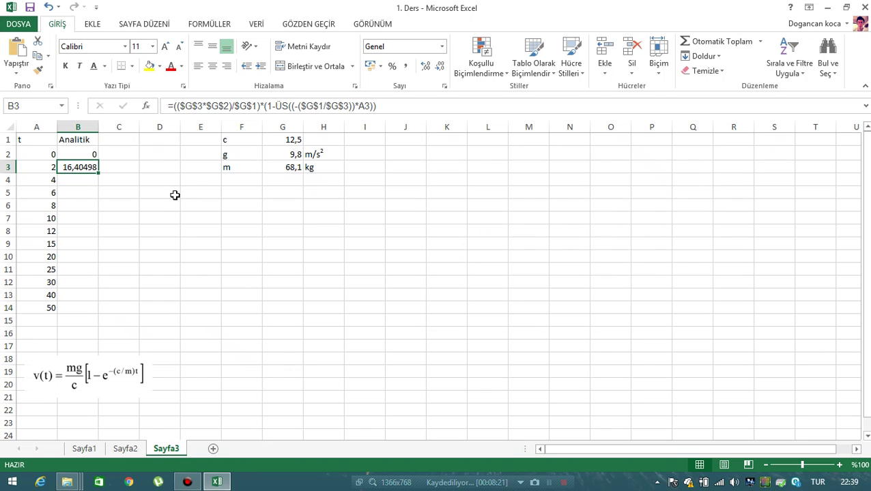
pyautogui.click(379, 106)
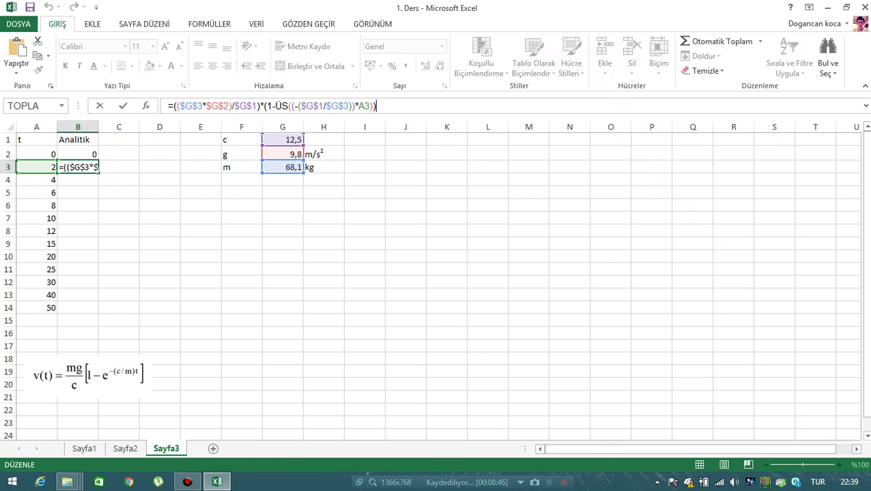
# Fill B3's formula down to B14, ending at 53,38488 for t=50, and select A1:B14
pyautogui.click(97, 174)
pyautogui.moveTo(98, 174); pyautogui.dragTo(94, 280)
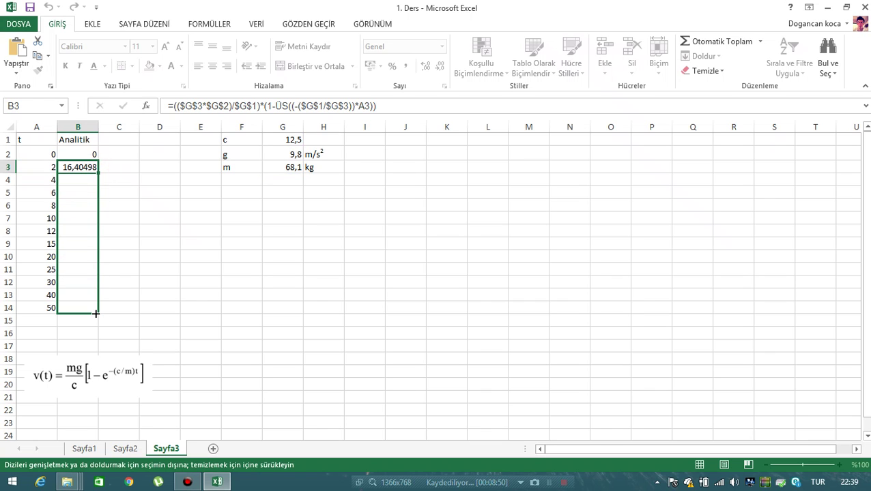
pyautogui.moveTo(95, 280); pyautogui.dragTo(95, 312)
pyautogui.click(254, 310)
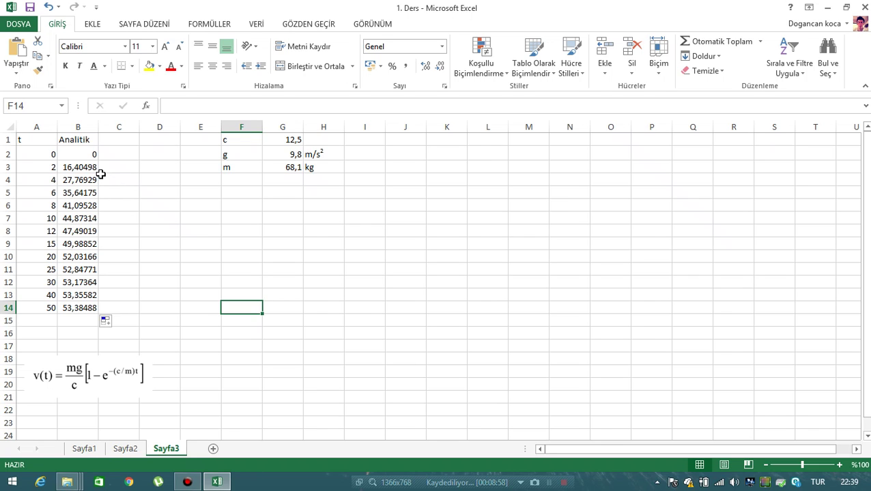
pyautogui.moveTo(38, 141); pyautogui.dragTo(96, 316)
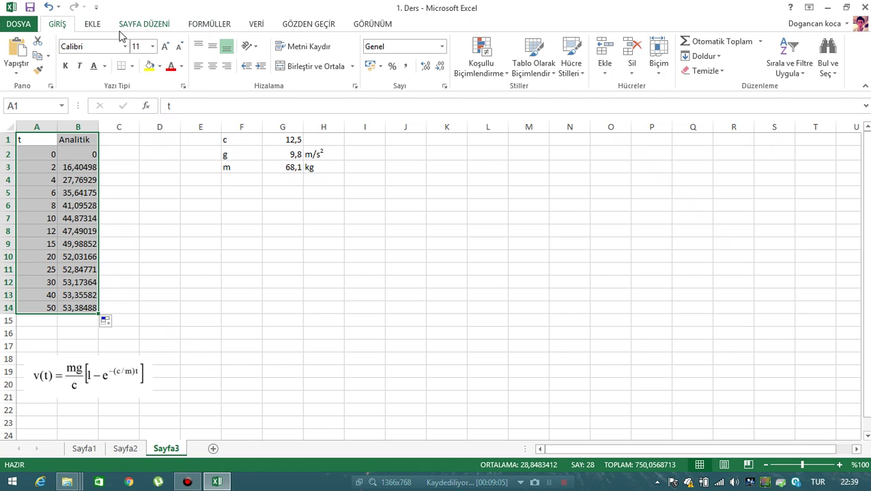
# Insert a scatter chart with lines and markers of A1:B14 and move it right of the data
pyautogui.click(99, 26)
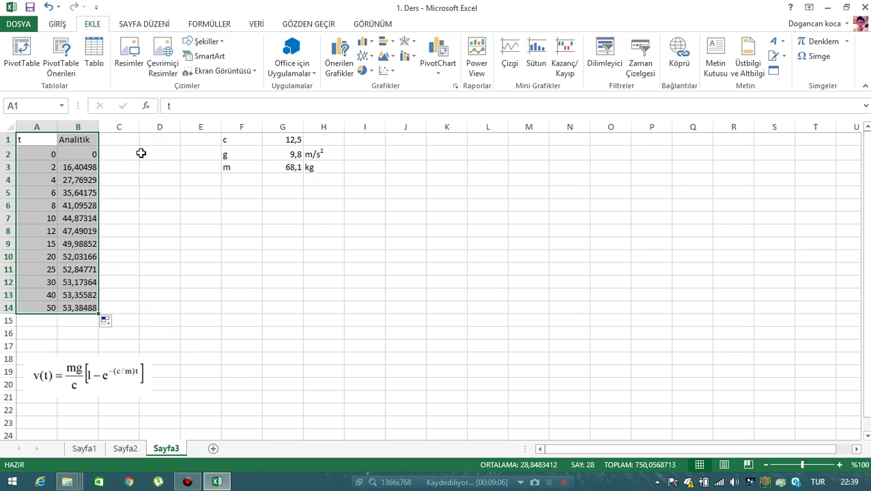
pyautogui.click(384, 70)
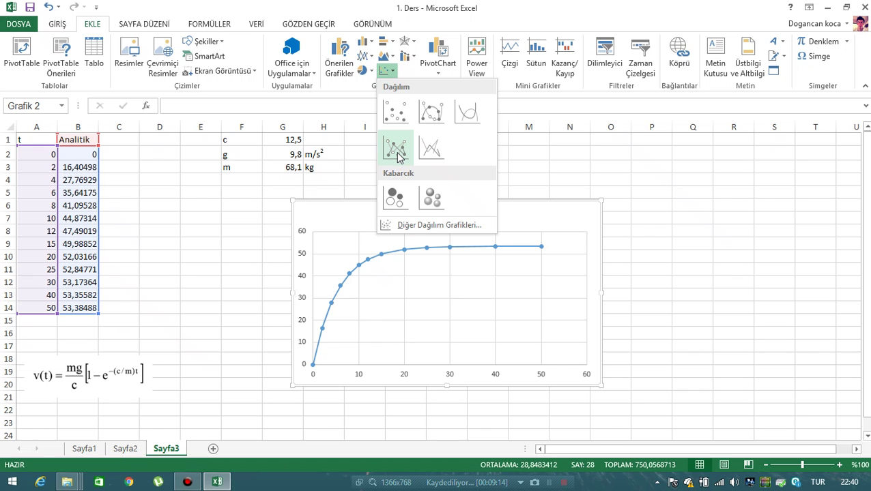
pyautogui.click(399, 156)
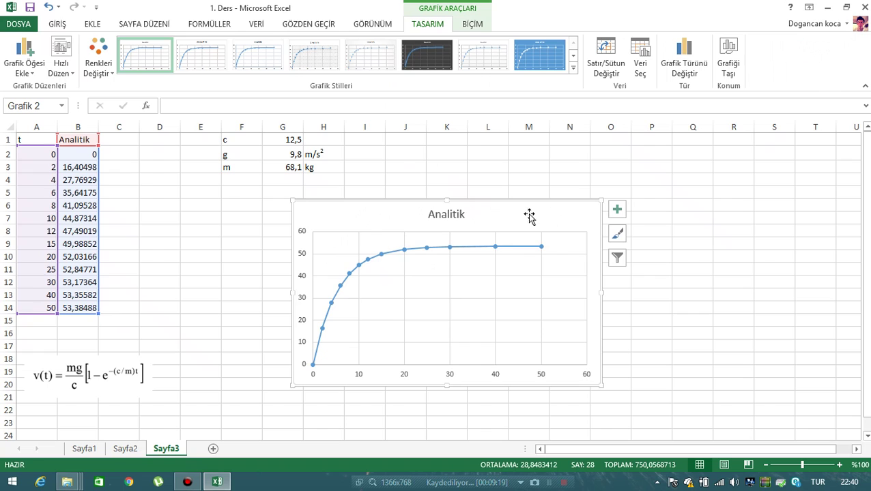
pyautogui.moveTo(530, 216); pyautogui.dragTo(594, 214)
pyautogui.click(723, 180)
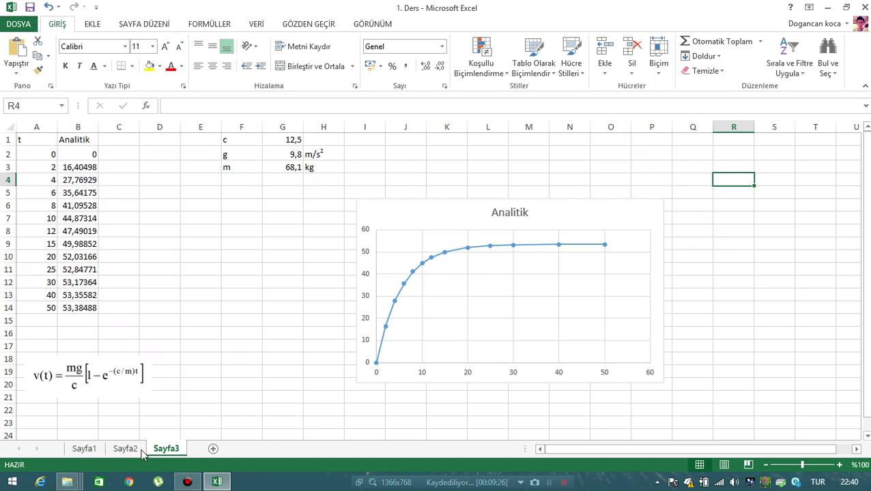
# Enter the header Numerik in cell C1
pyautogui.click(126, 143)
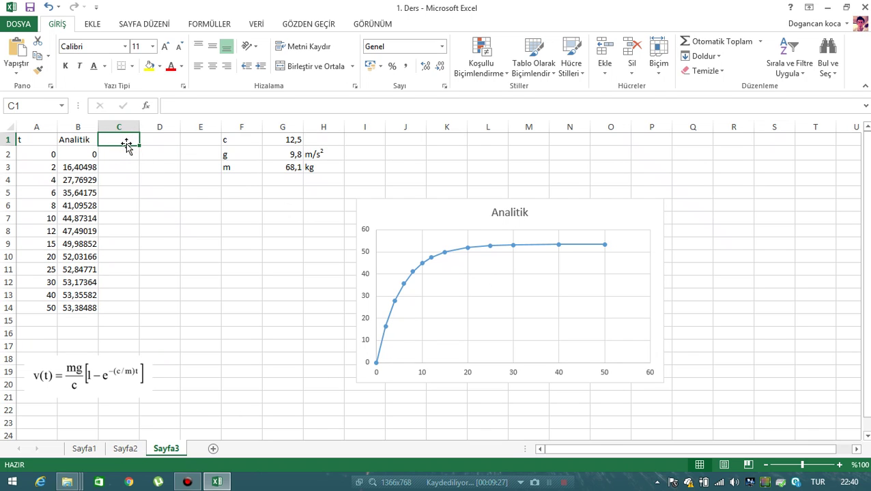
pyautogui.write('Numer')
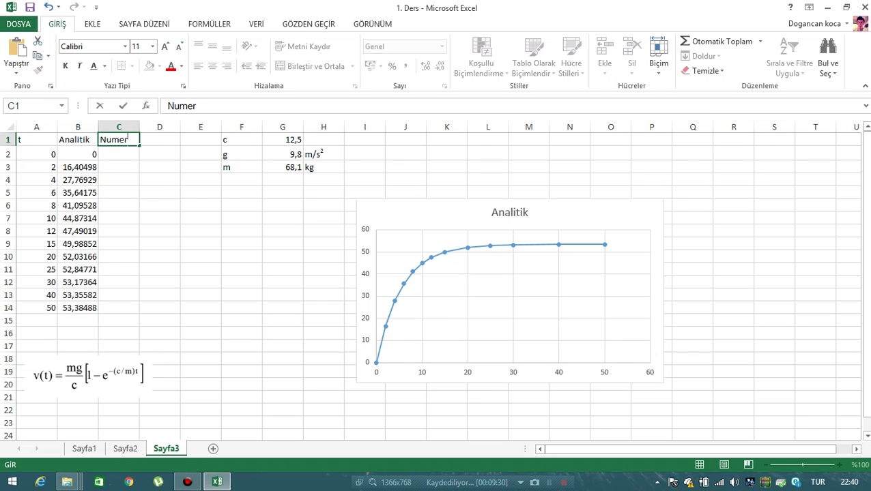
pyautogui.write('ik')
pyautogui.click(206, 282)
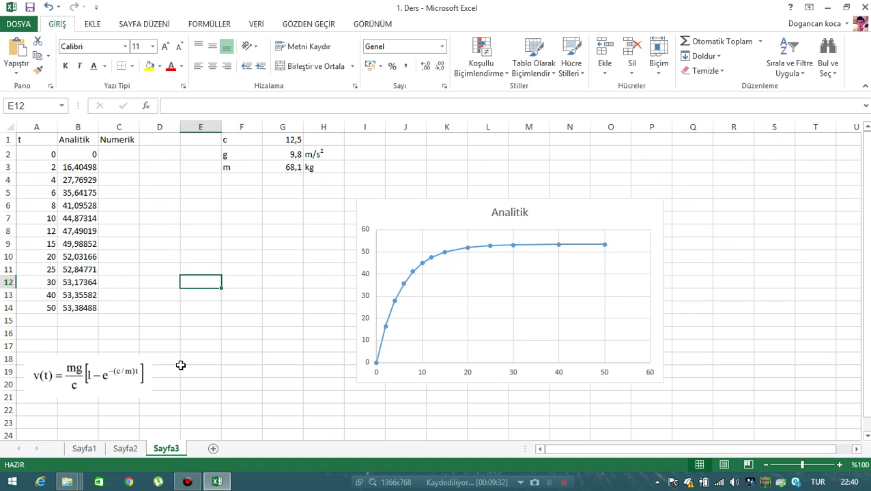
# Paste Sayfa2's Euler equation picture near E20 beside the analytic formula, moving the chart up-right
pyautogui.click(125, 449)
pyautogui.click(274, 363)
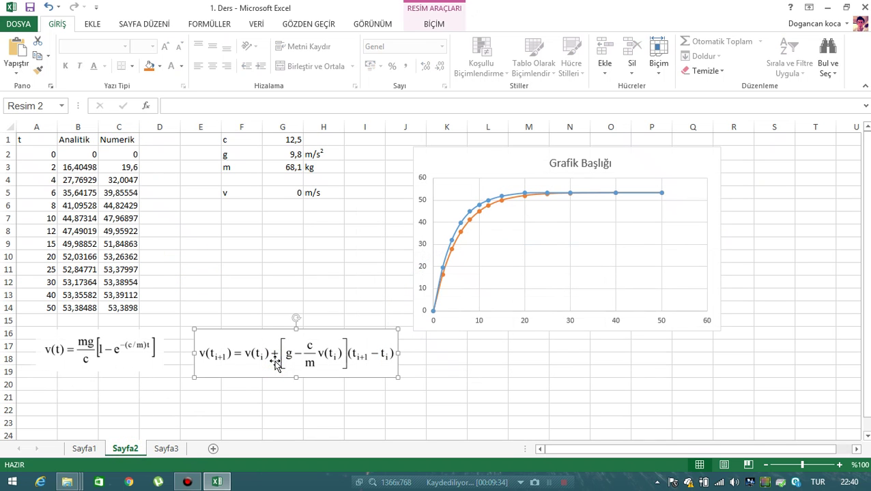
pyautogui.click(168, 449)
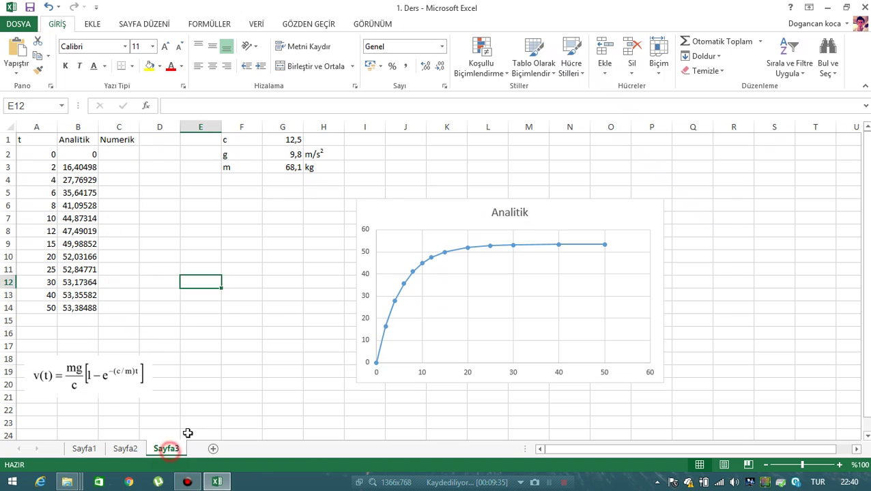
pyautogui.click(217, 386)
pyautogui.hotkey('ctrl', 'v')
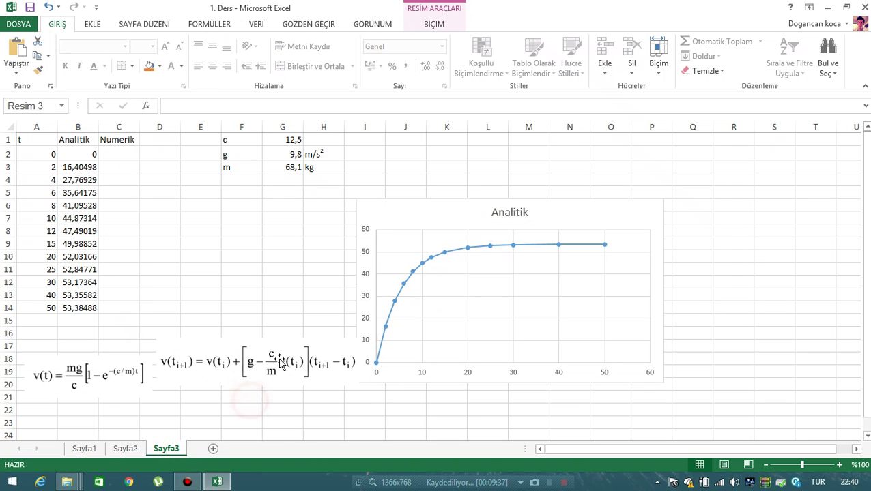
pyautogui.moveTo(454, 227); pyautogui.dragTo(571, 179)
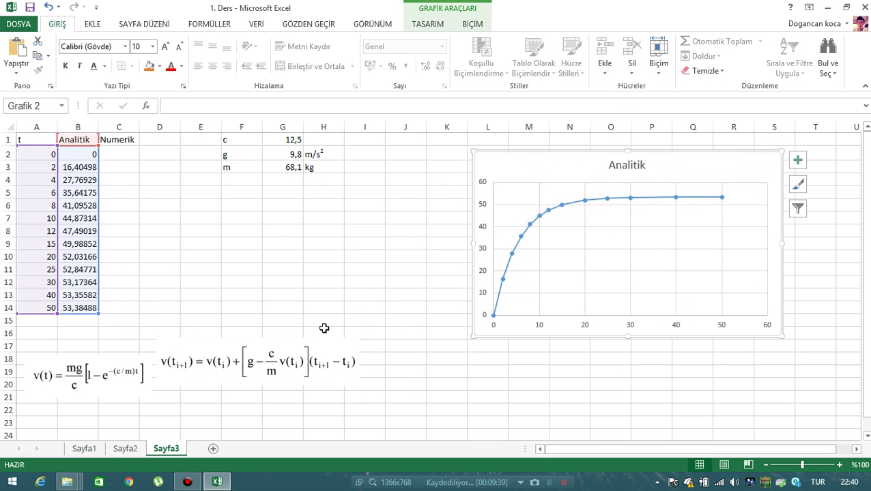
pyautogui.click(277, 367)
pyautogui.moveTo(276, 367); pyautogui.dragTo(328, 377)
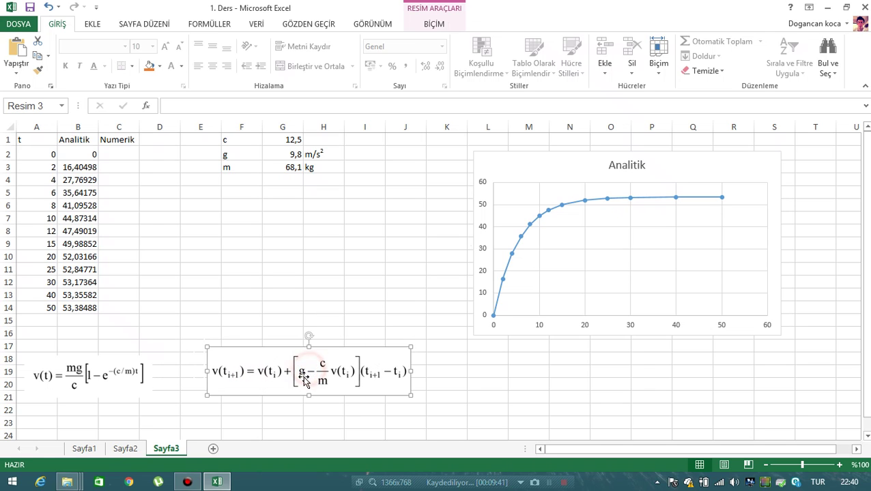
pyautogui.click(127, 150)
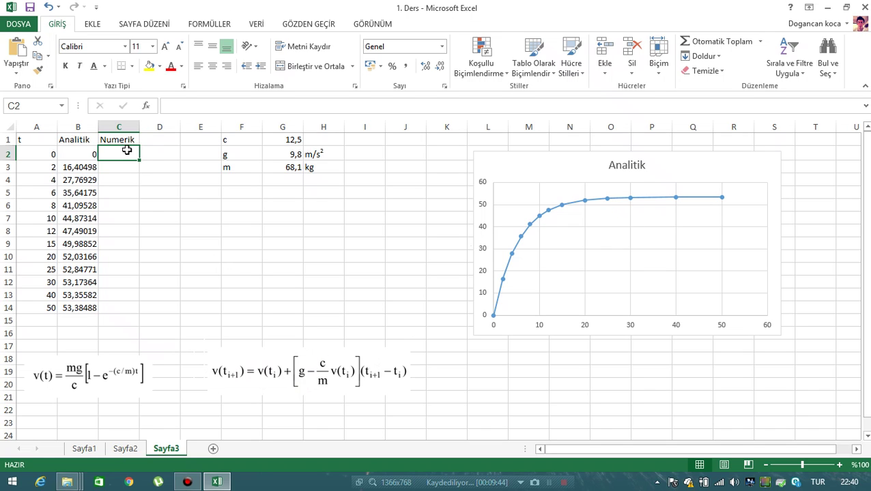
# Enter the starting value 0 in C2 under Numerik
pyautogui.write('0')
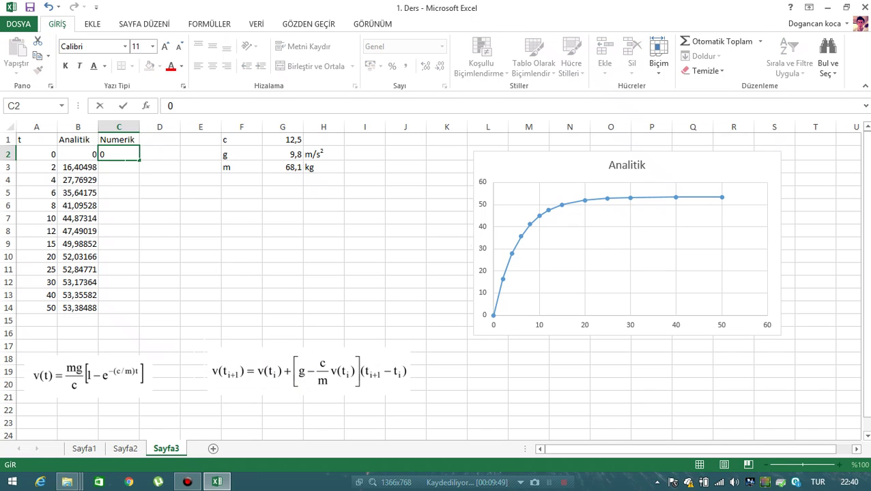
pyautogui.press('Return')
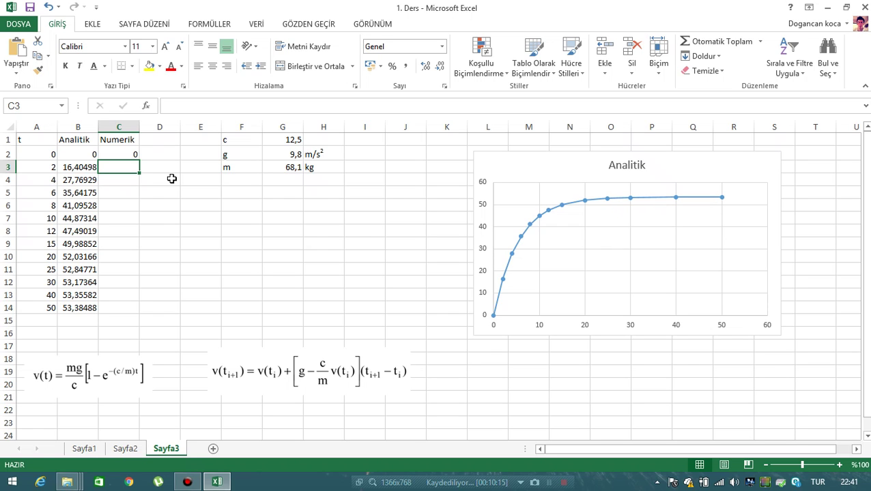
pyautogui.click(118, 155)
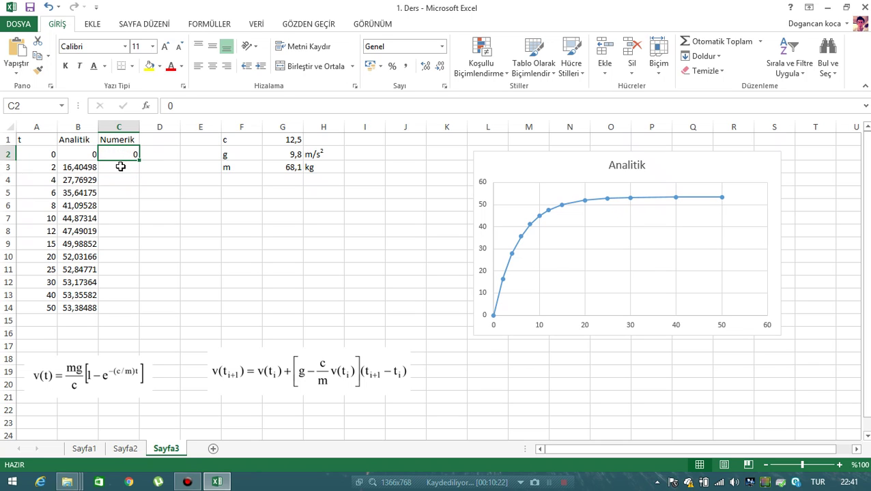
pyautogui.click(120, 166)
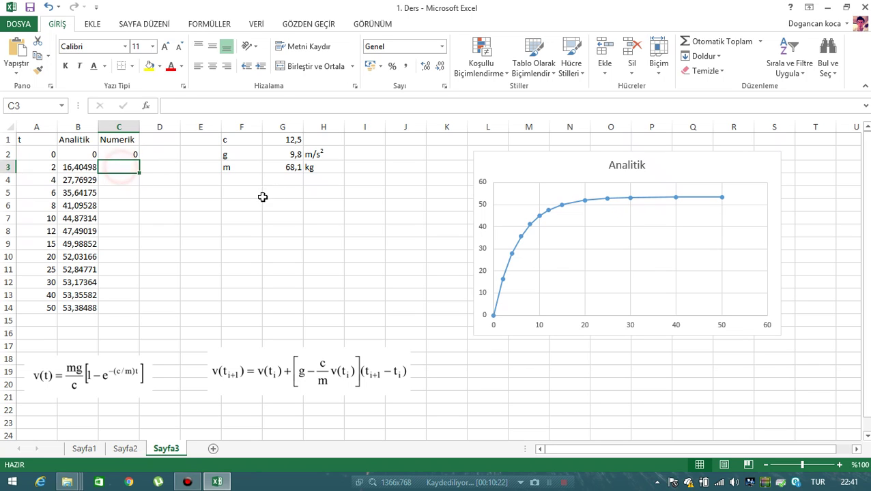
pyautogui.click(291, 155)
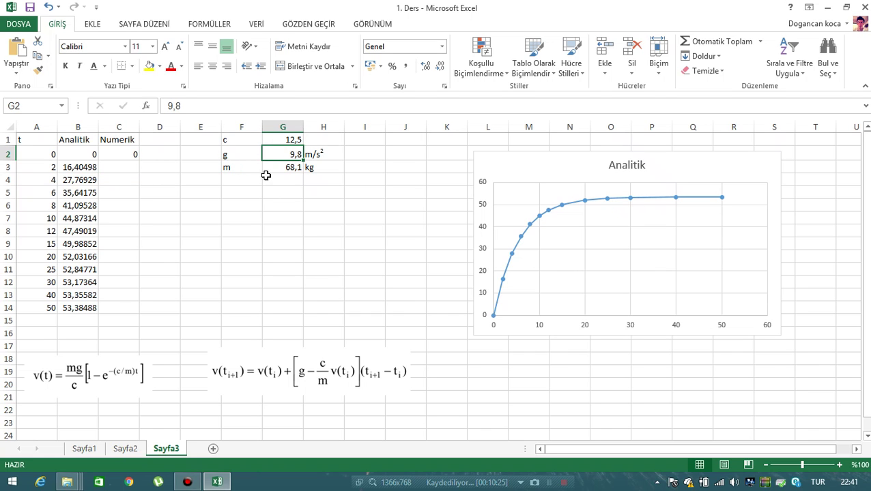
pyautogui.click(287, 140)
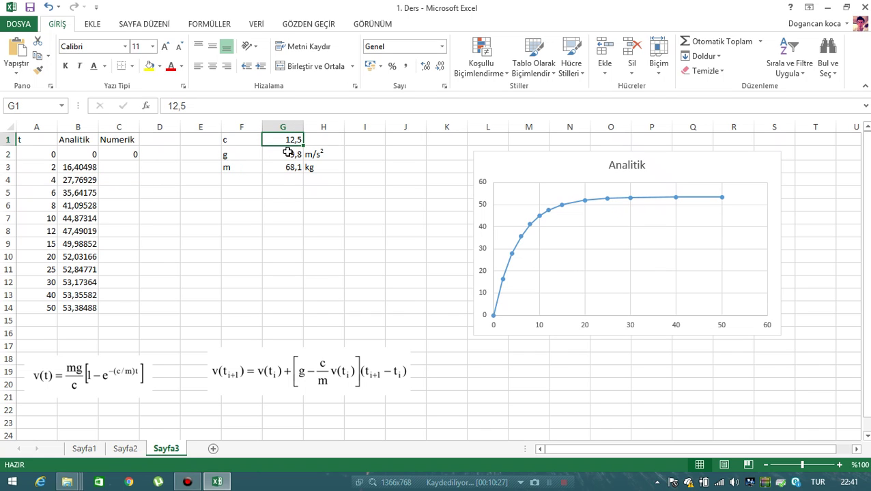
pyautogui.click(290, 167)
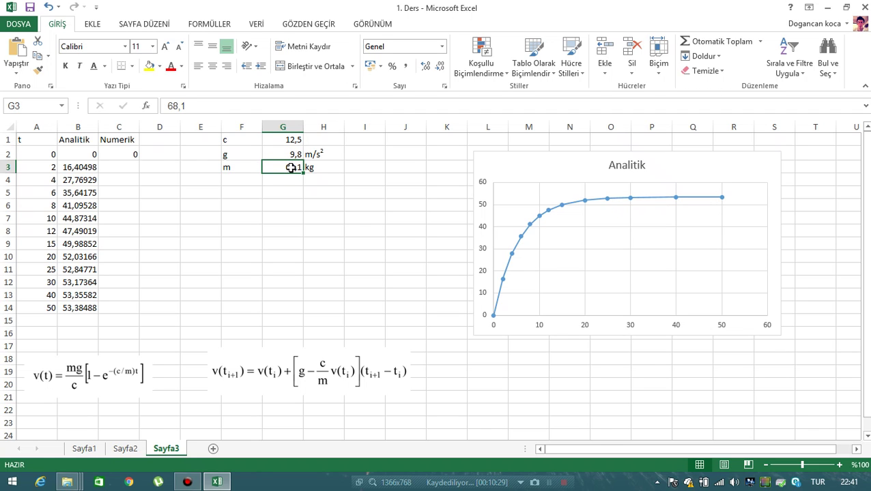
pyautogui.click(126, 157)
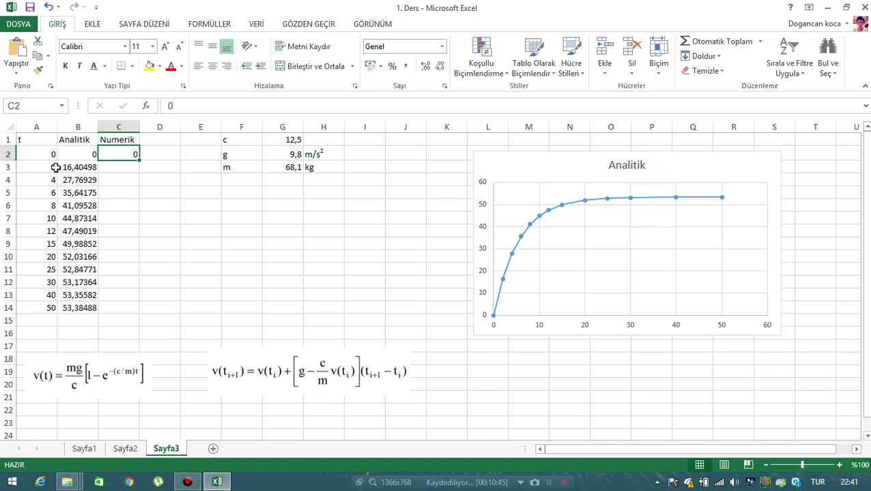
pyautogui.moveTo(34, 167); pyautogui.dragTo(34, 156)
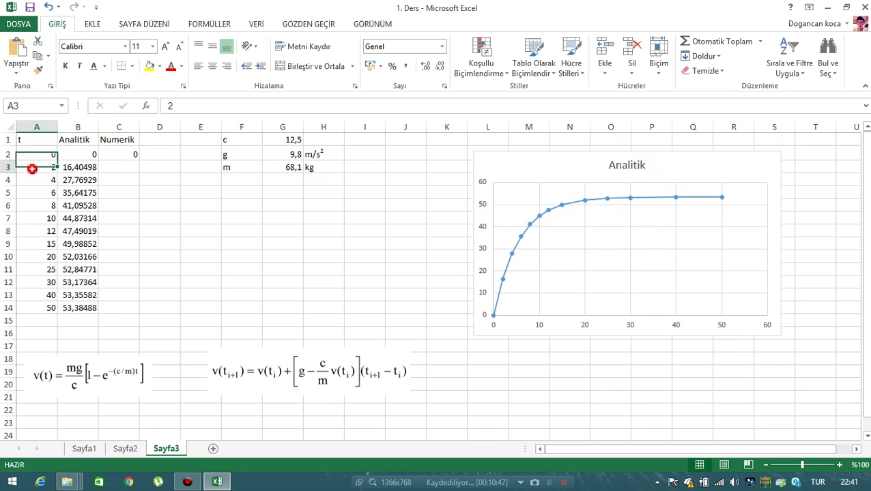
pyautogui.click(33, 155)
pyautogui.click(51, 167)
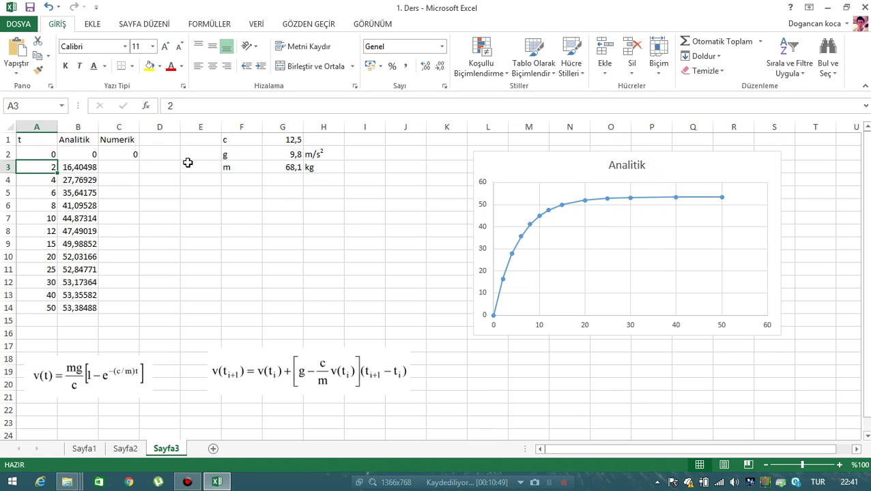
pyautogui.click(131, 170)
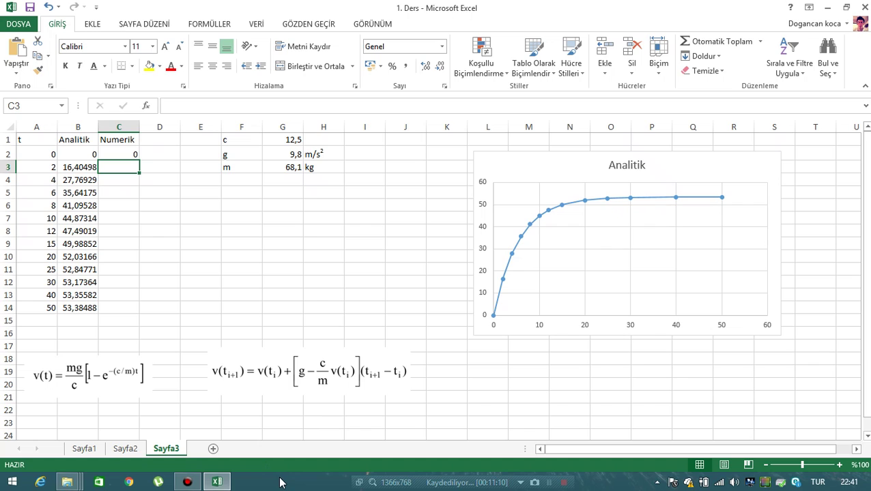
pyautogui.click(280, 483)
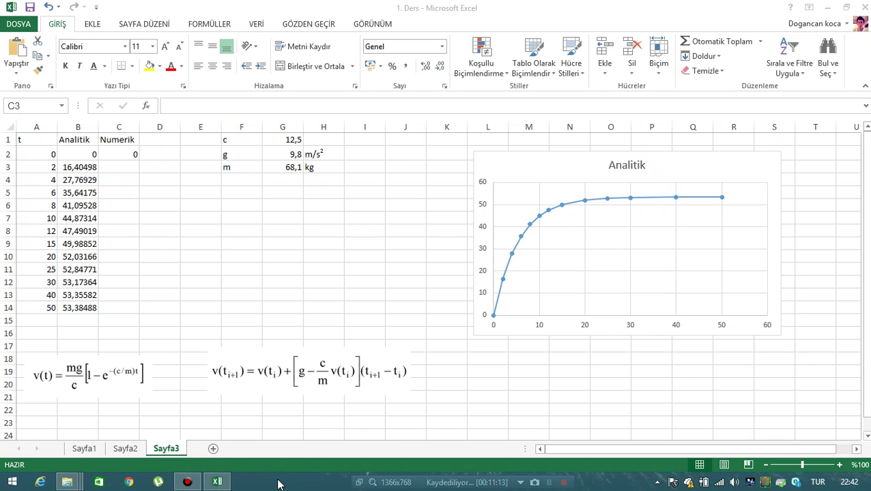